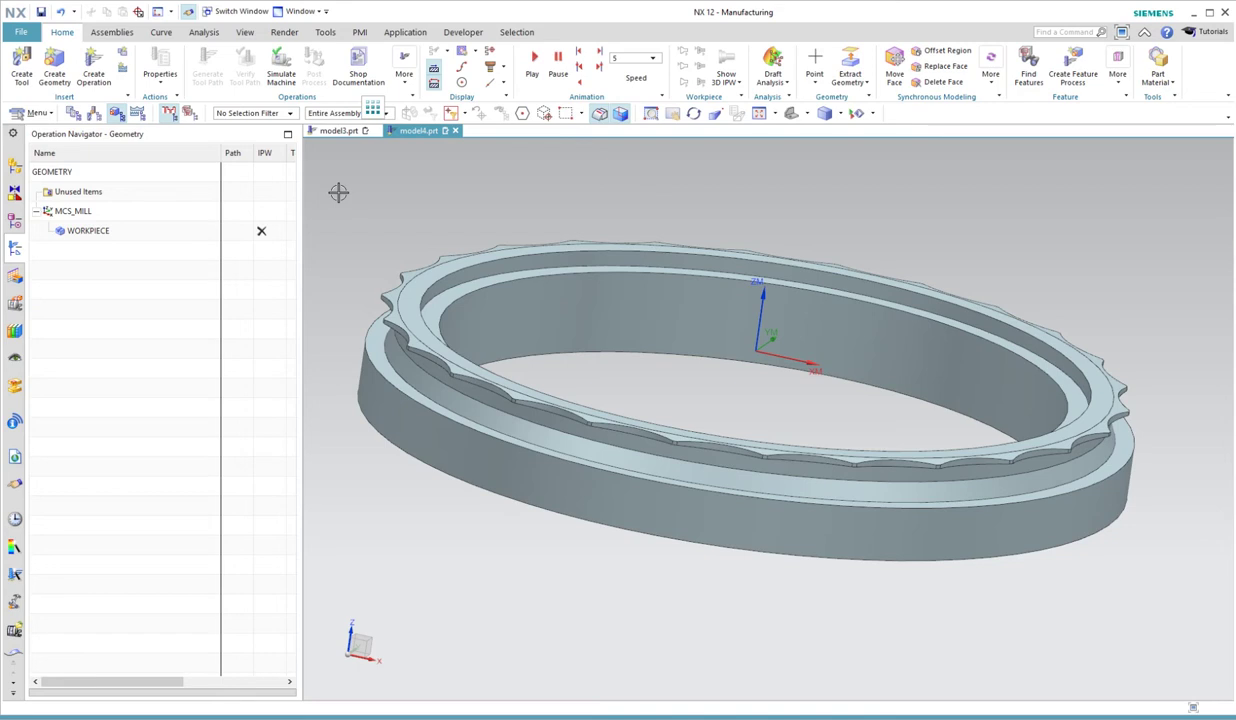
Review the MCS_MILL coordinate system and the WORKPIECE part and bounding cylinder blank definitions without changing them
{"action": "middle_click_drag", "start_coordinate": [338, 192], "coordinate": [338, 192]}
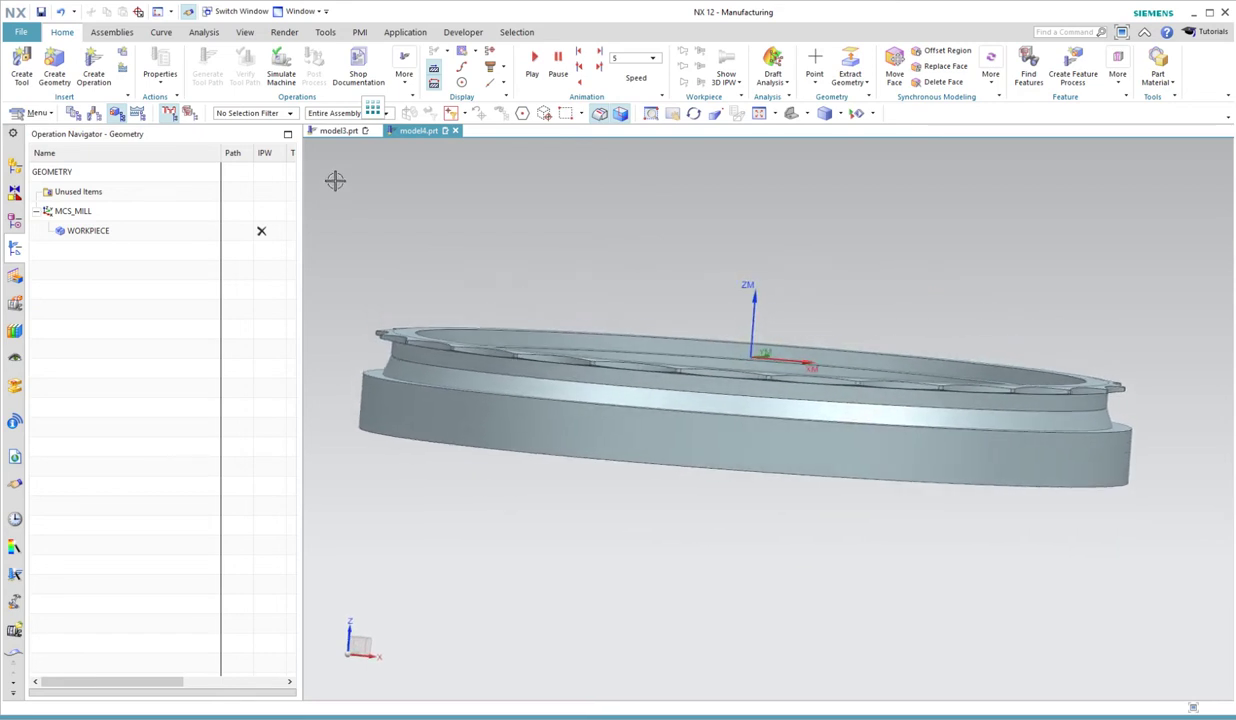
{"action": "left_click", "coordinate": [89, 215]}
{"action": "middle_click_drag", "start_coordinate": [752, 322], "coordinate": [763, 366]}
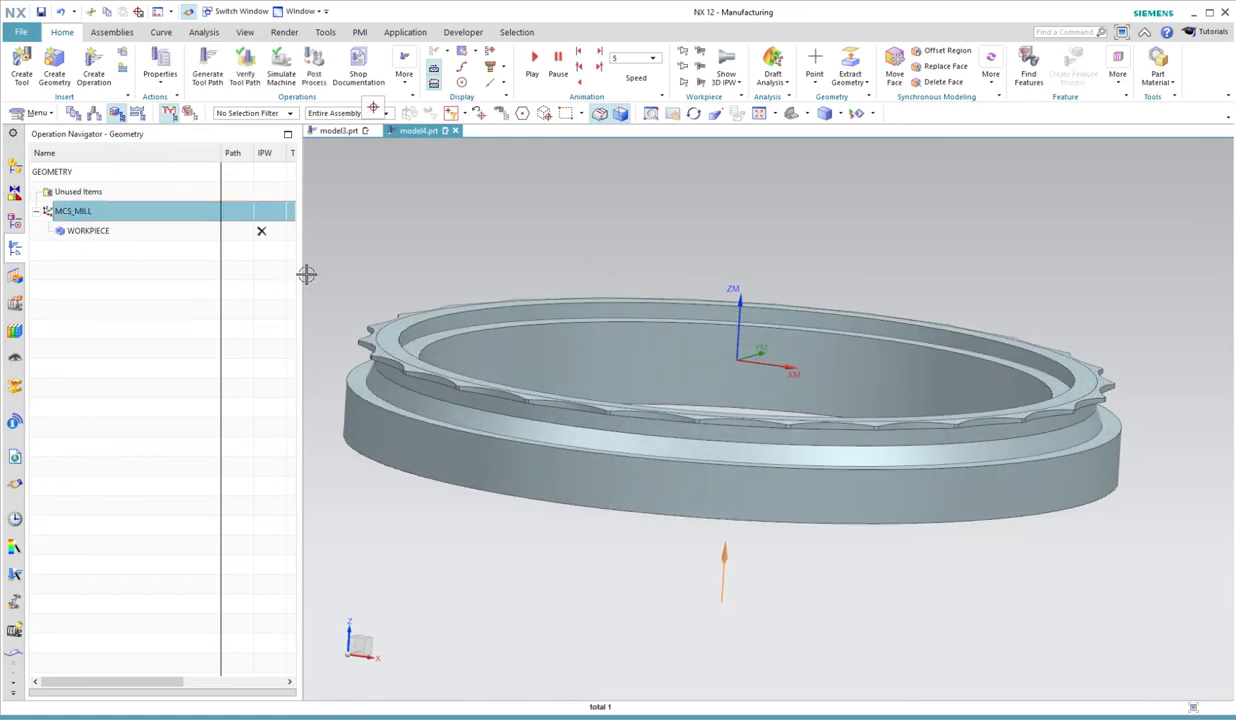
{"action": "double_click", "coordinate": [97, 231]}
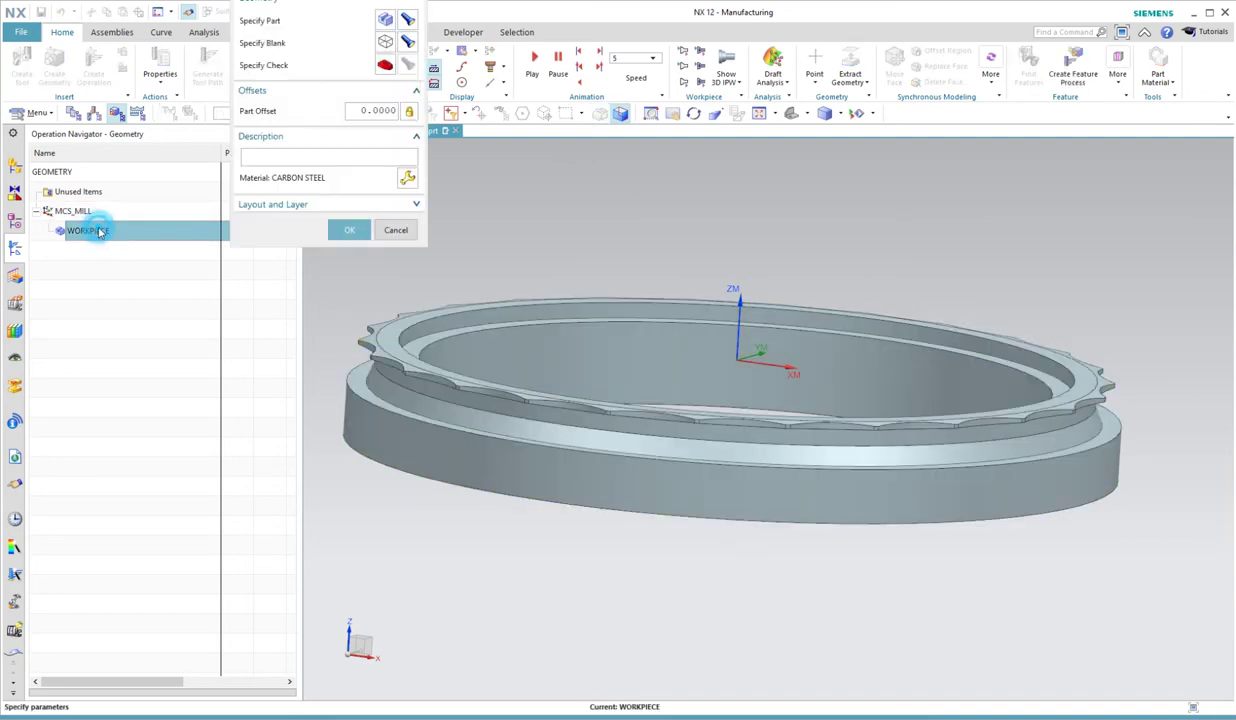
{"action": "left_click", "coordinate": [99, 231]}
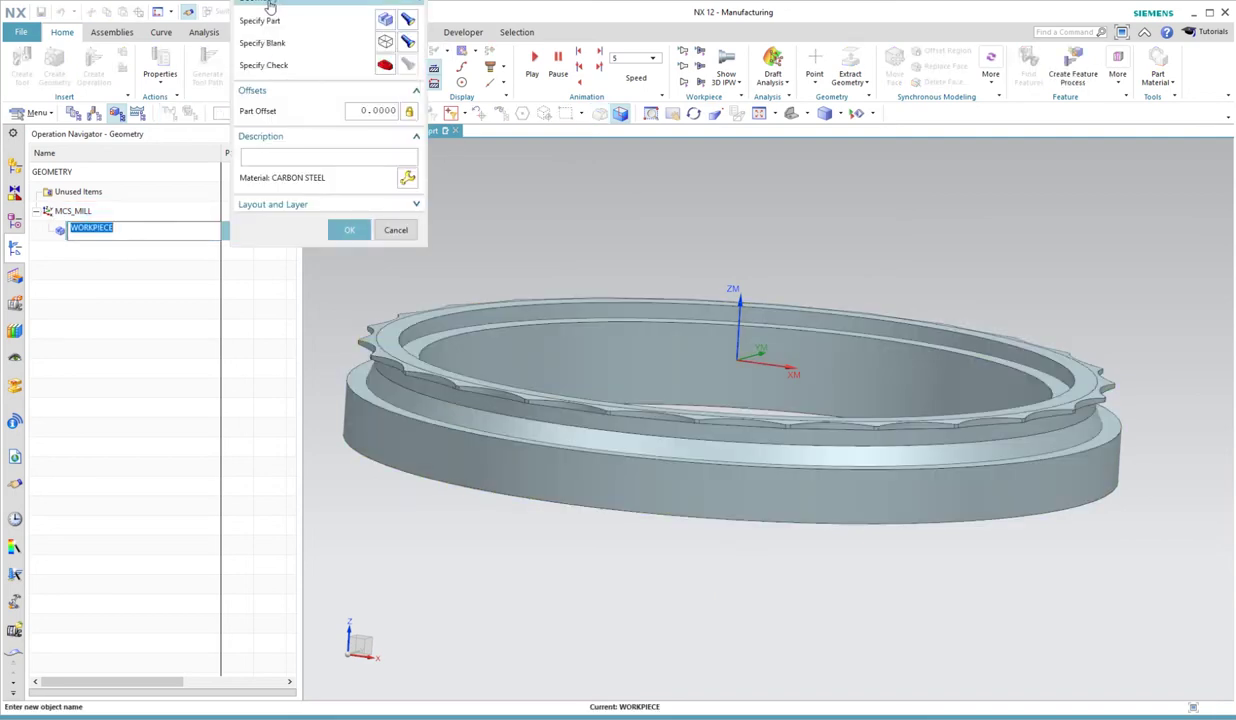
{"action": "left_click", "coordinate": [409, 22]}
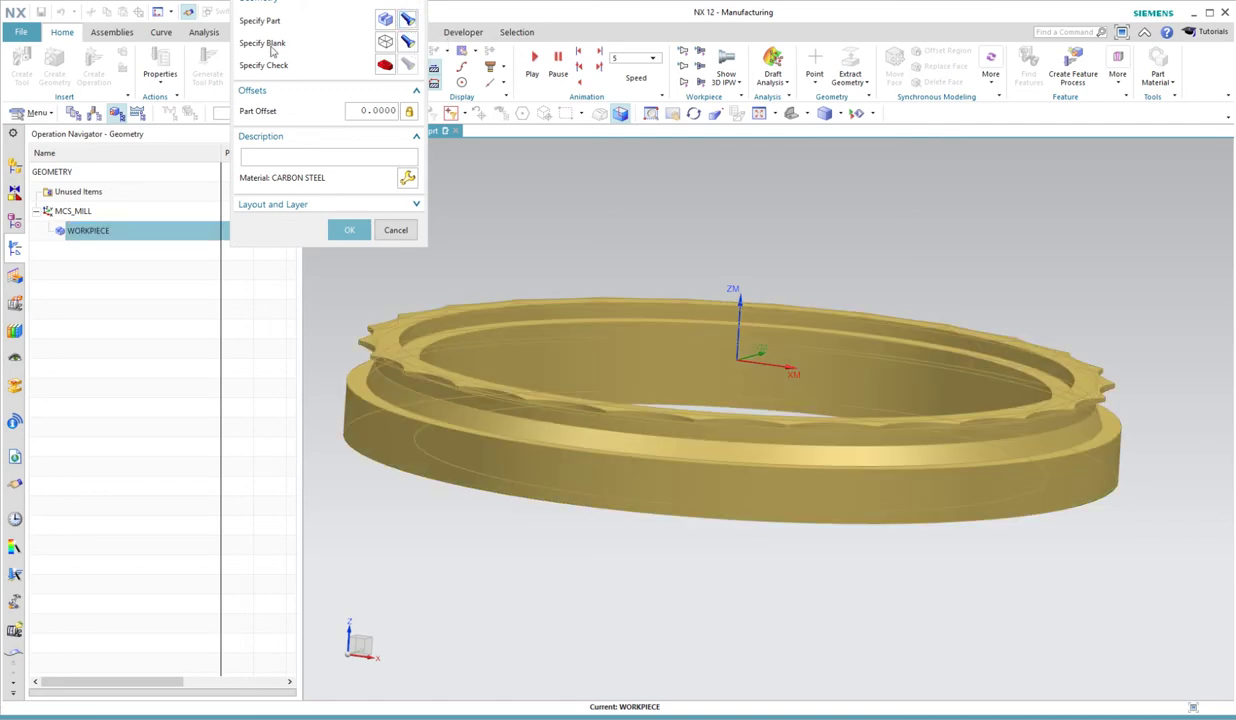
{"action": "left_click", "coordinate": [385, 41]}
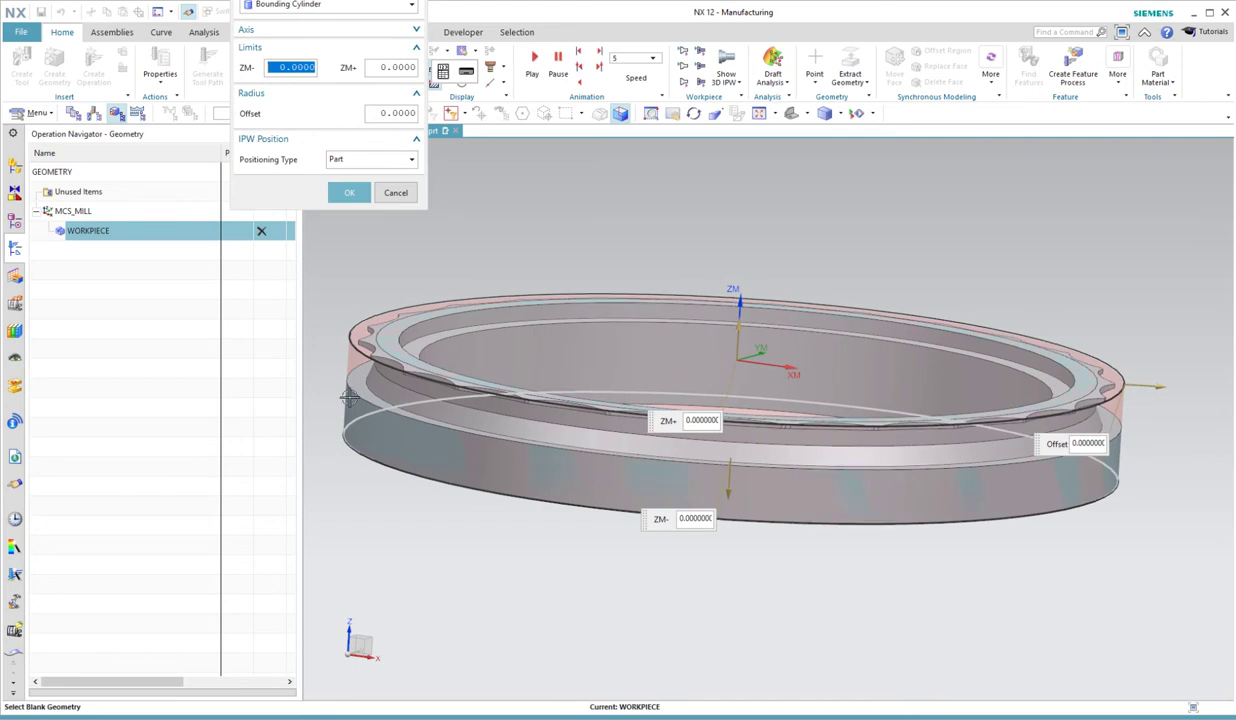
{"action": "left_click", "coordinate": [398, 193]}
{"action": "left_click", "coordinate": [394, 226]}
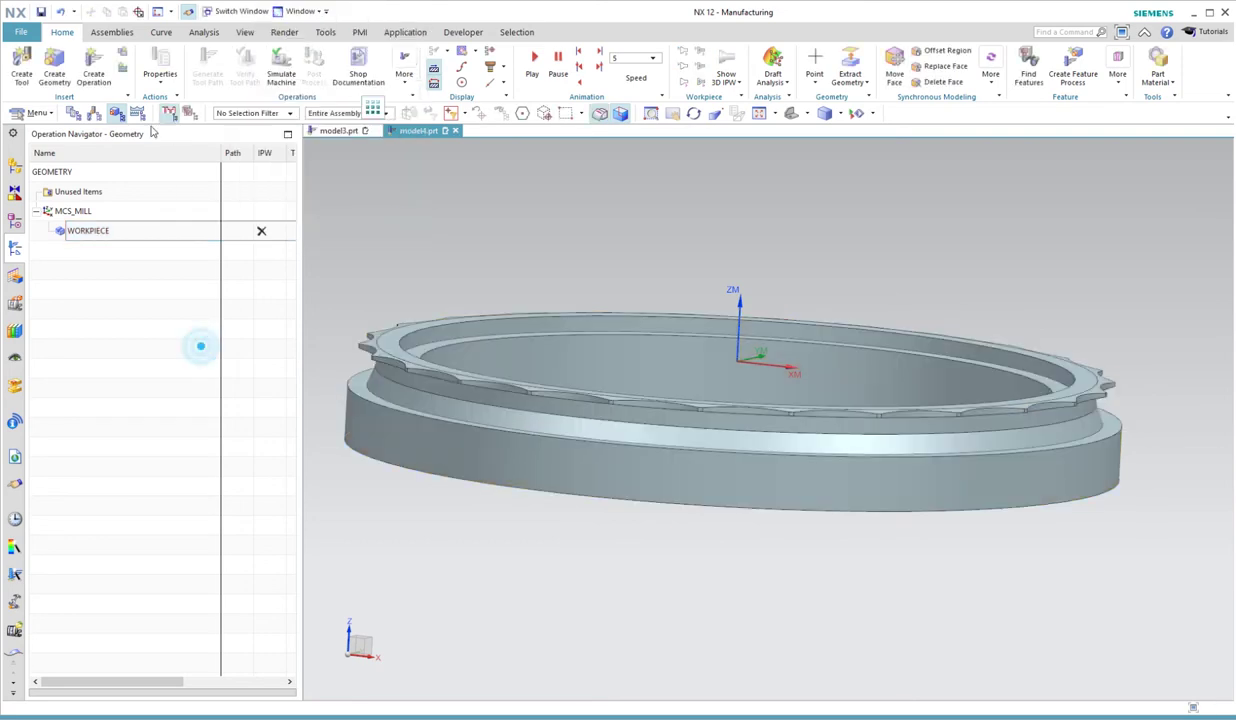
Review the MILL_ROUGH and MILL_FINISH tools in the machine tool view of the operation navigator
{"action": "left_click", "coordinate": [73, 113]}
{"action": "left_click", "coordinate": [95, 113]}
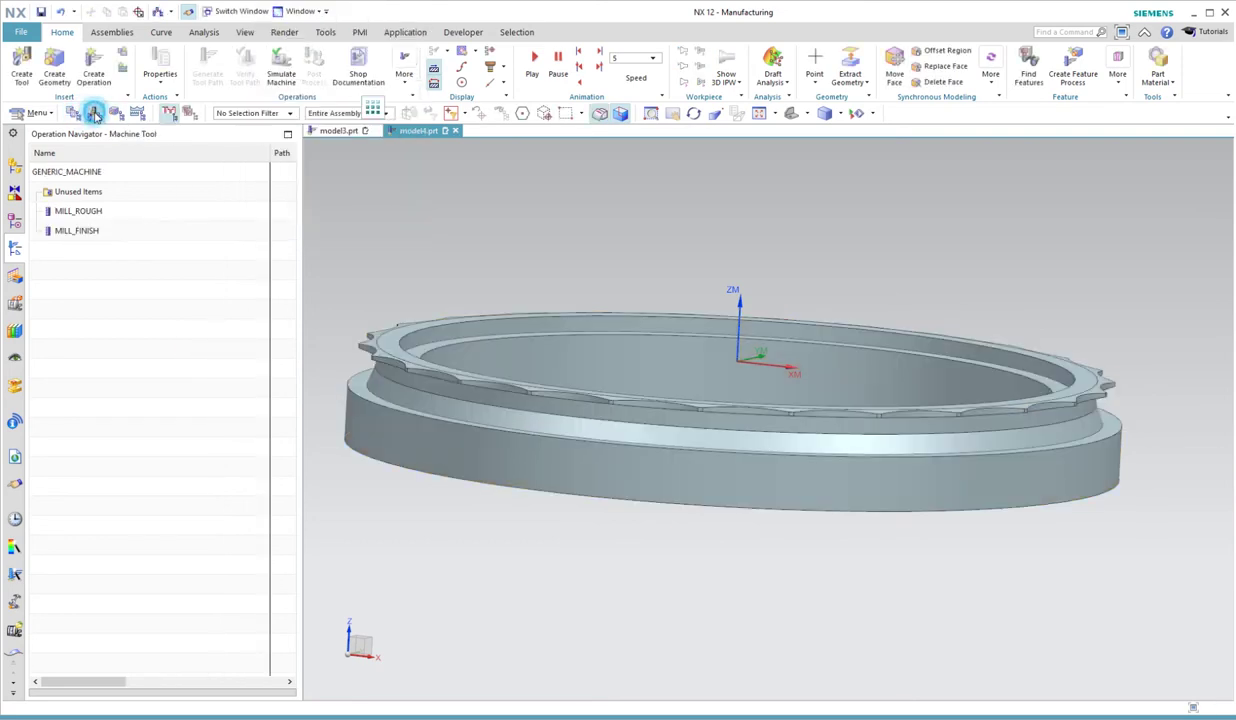
{"action": "left_click", "coordinate": [86, 216]}
{"action": "key", "text": "ctrl+f"}
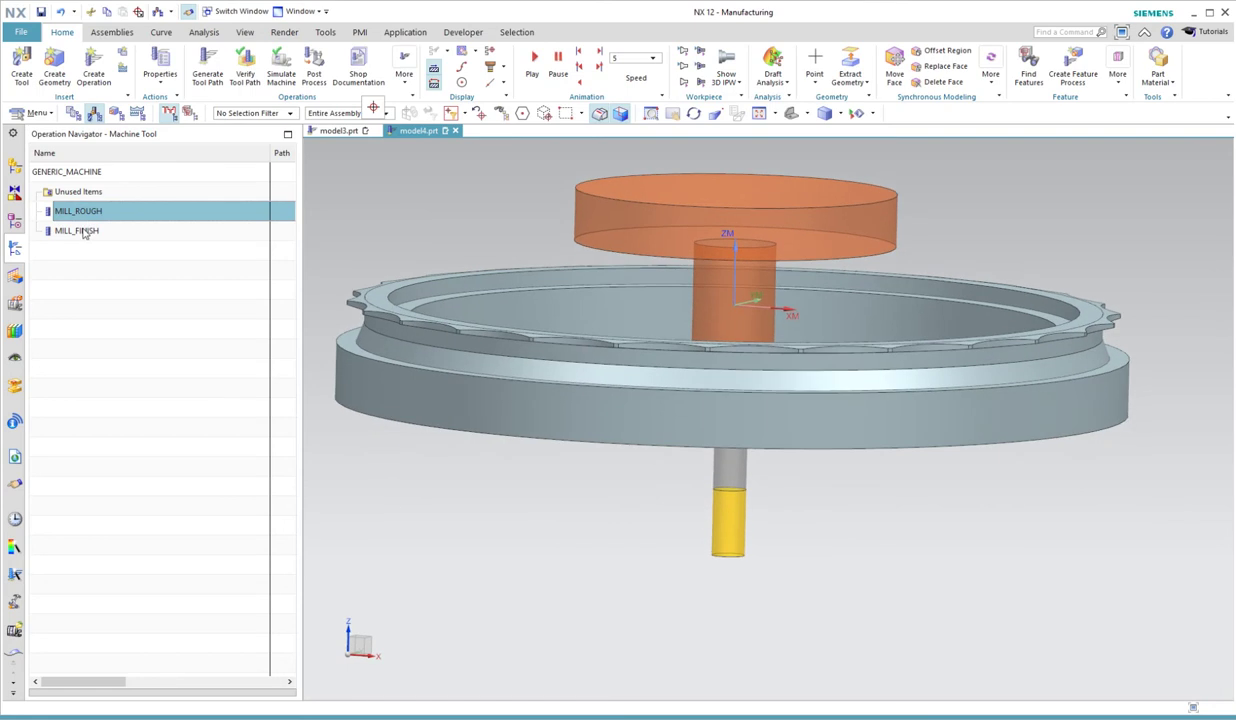
{"action": "left_click", "coordinate": [83, 231]}
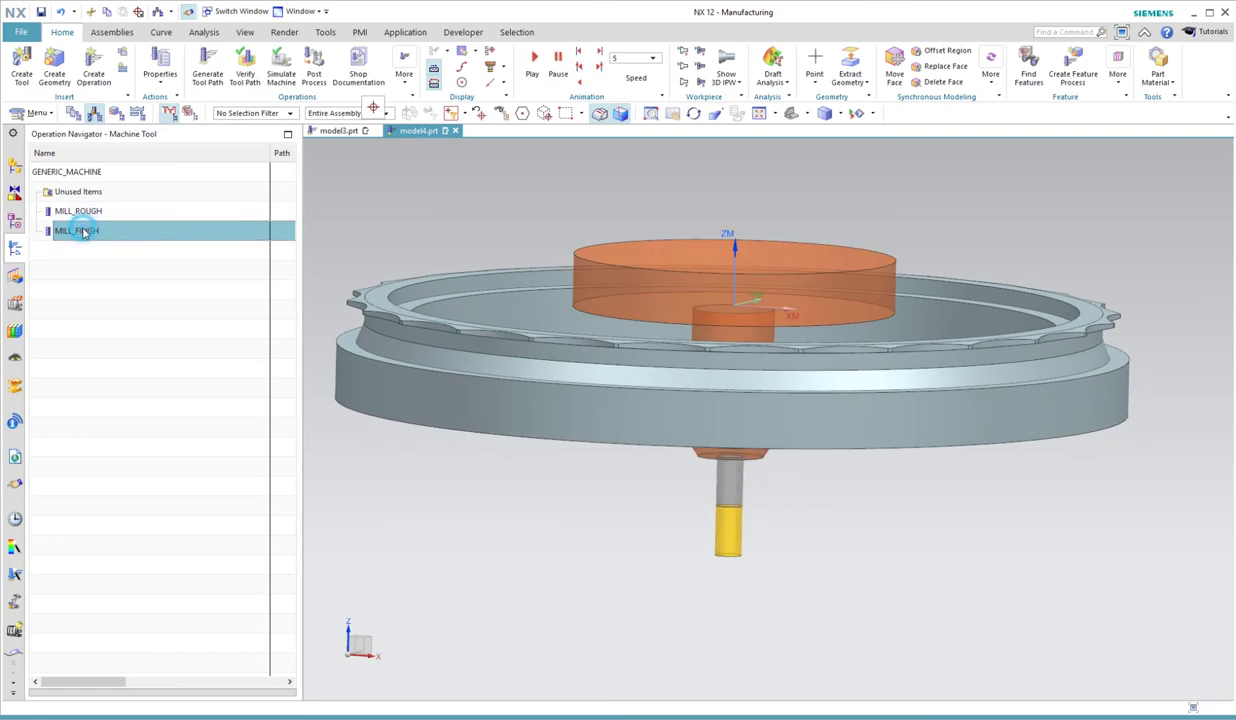
{"action": "left_click", "coordinate": [135, 332]}
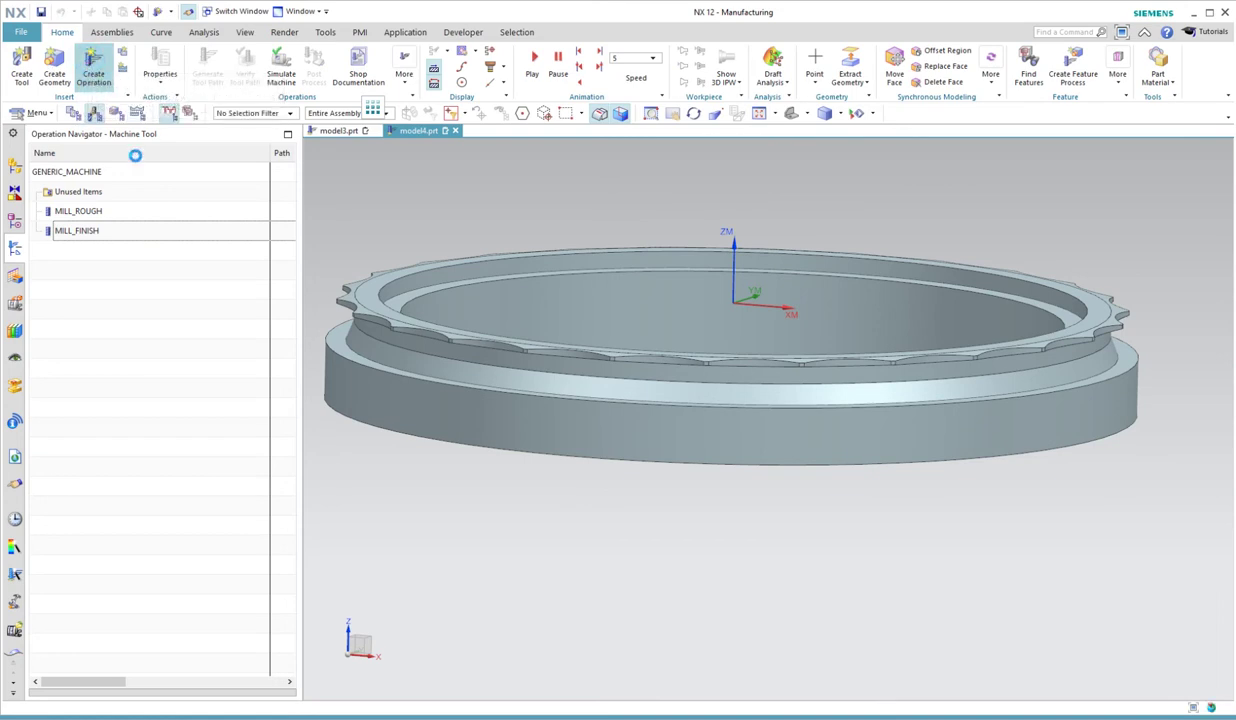
Create a mill_planar FLOOR_WALL_IPW operation using the MILL_ROUGH tool, WORKPIECE geometry and METHOD
{"action": "left_click", "coordinate": [89, 63]}
{"action": "left_click", "coordinate": [294, 67]}
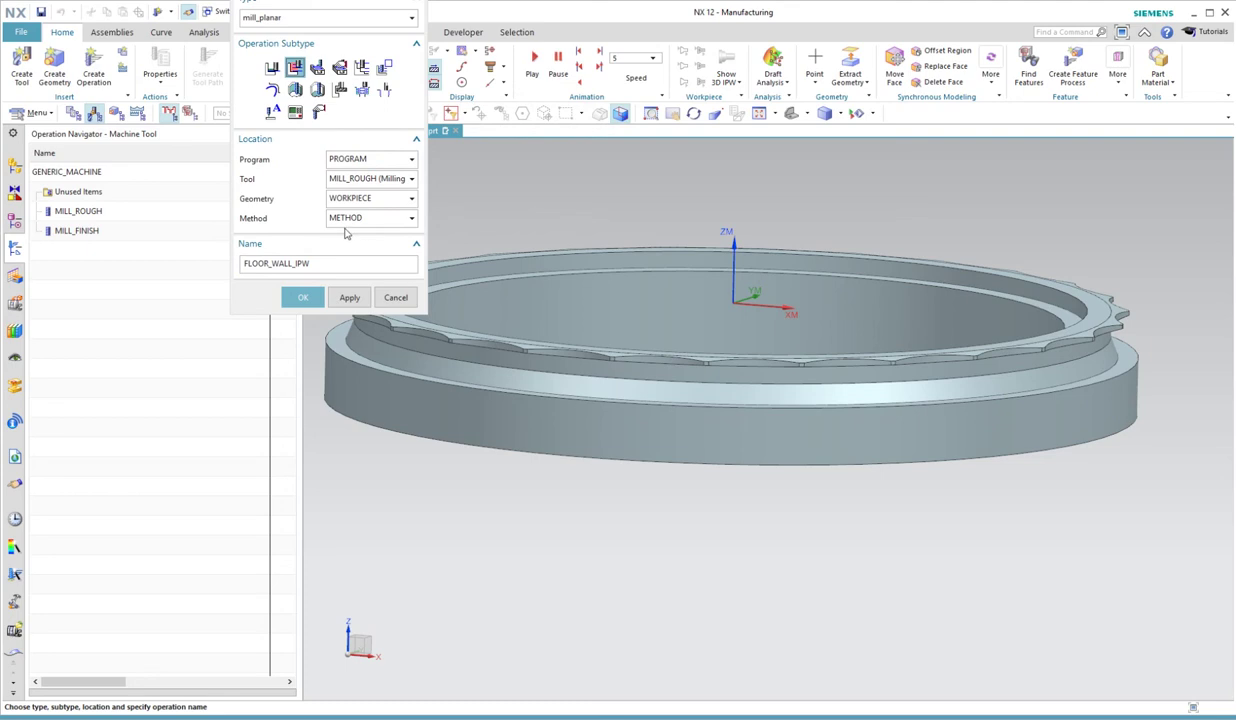
{"action": "left_click", "coordinate": [303, 297]}
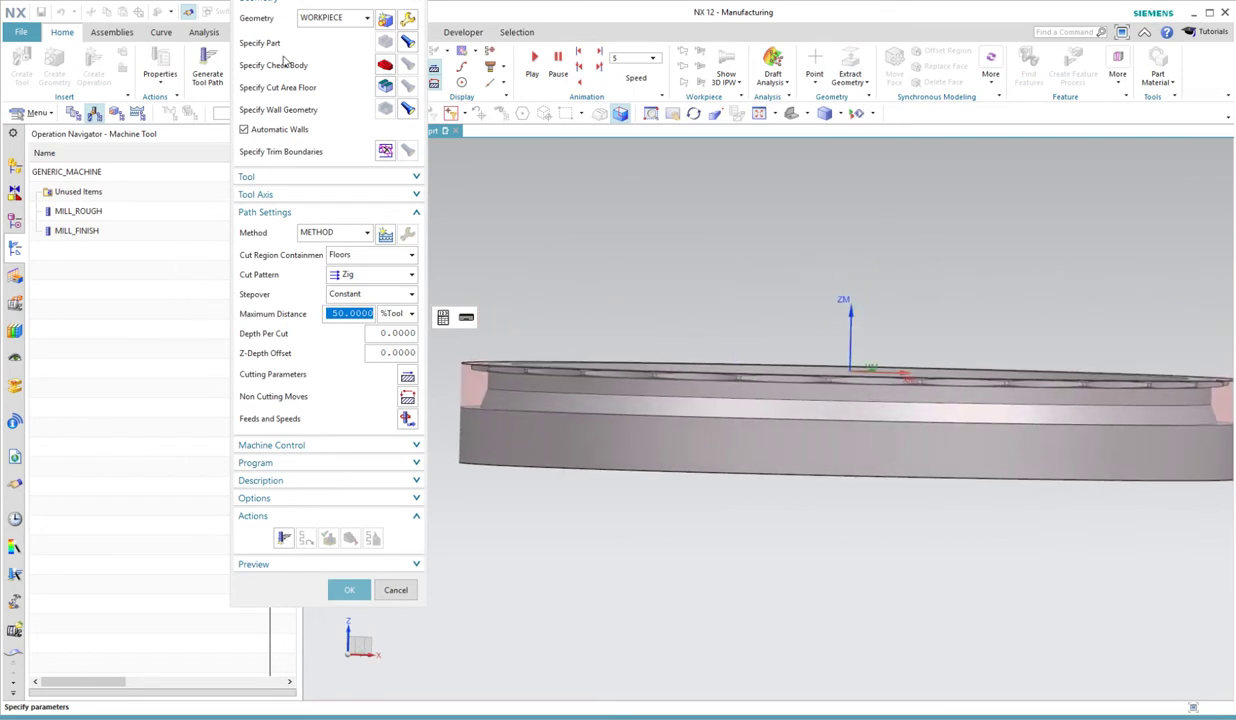
Turn off Automatic Walls and box-select the faces of the ring's toothed upper rim as wall geometry
{"action": "left_click", "coordinate": [244, 131]}
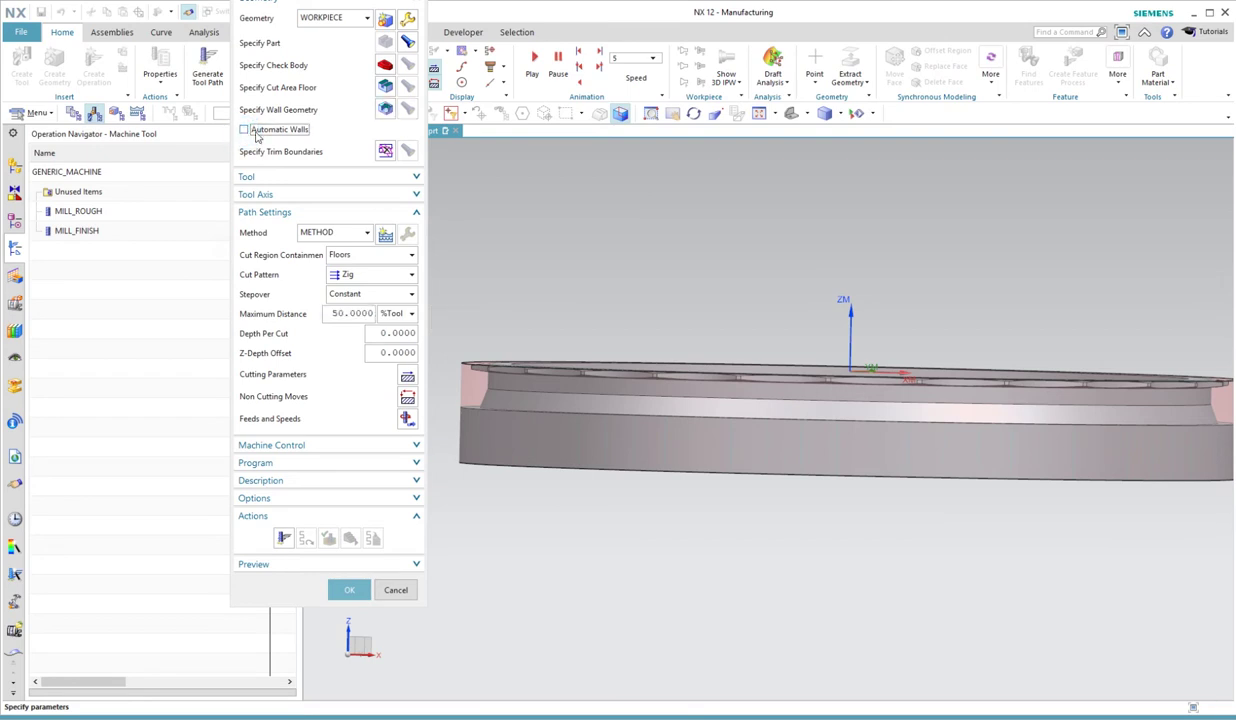
{"action": "left_click", "coordinate": [385, 111]}
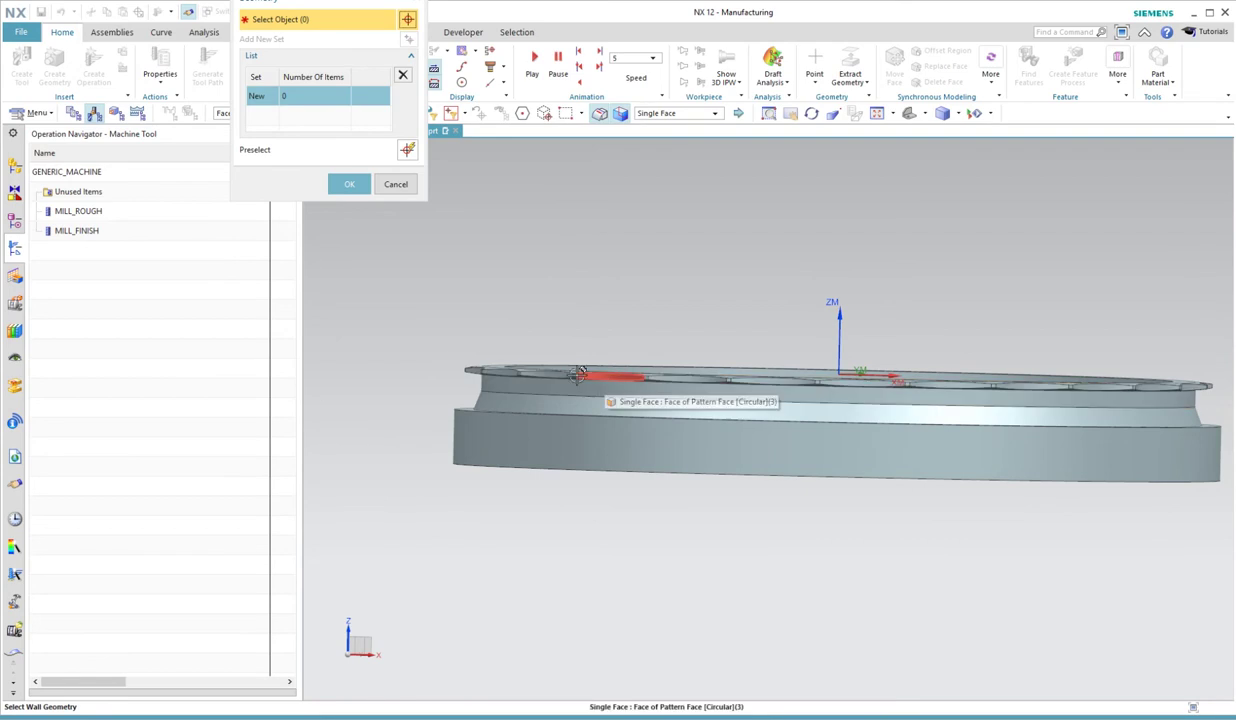
{"action": "middle_click_drag", "start_coordinate": [568, 296], "coordinate": [569, 296]}
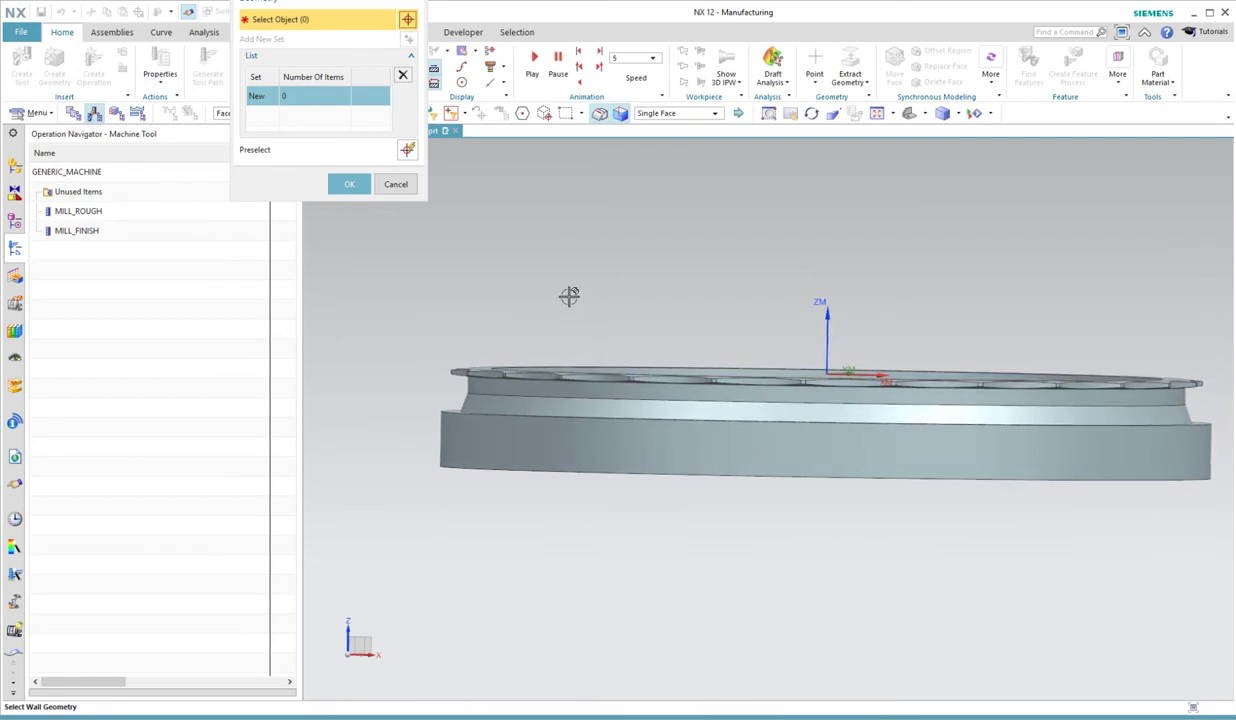
{"action": "key", "text": "F8"}
{"action": "left_click_drag", "start_coordinate": [425, 316], "coordinate": [1208, 385]}
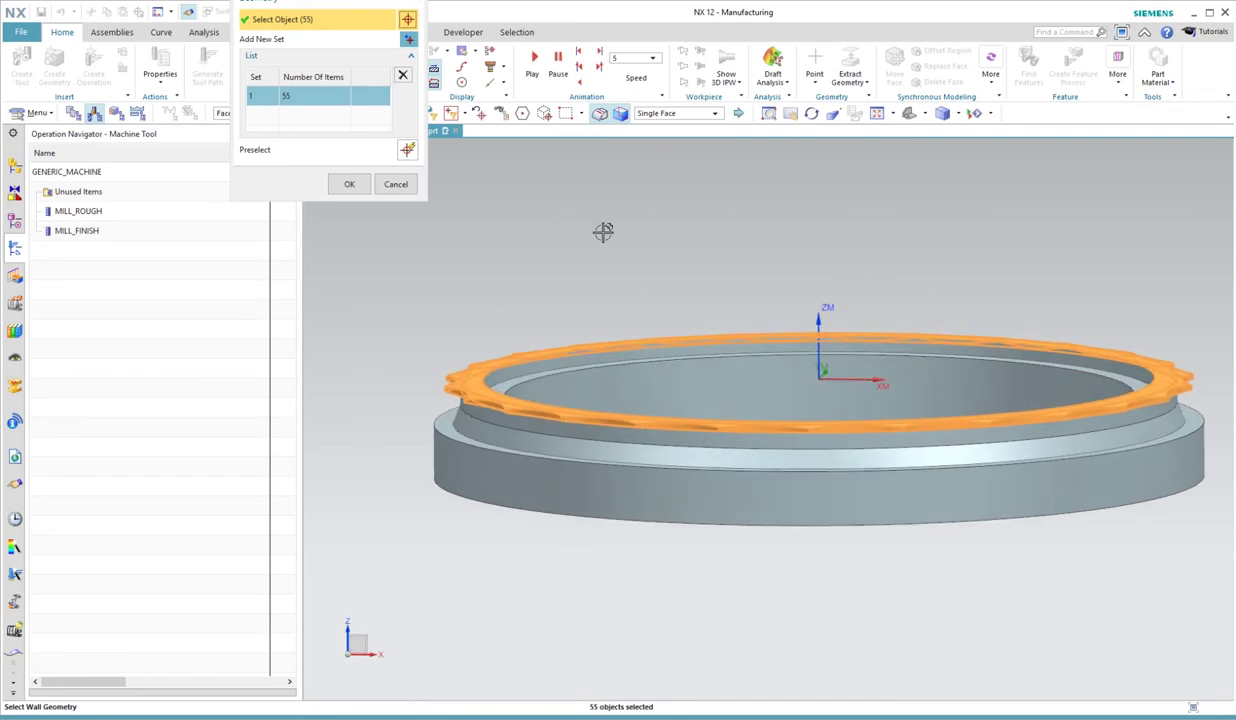
Remove the two top ring faces and the rim's underside face from the wall geometry, keeping only the tooth side faces, and accept the selection
{"action": "scroll", "coordinate": [504, 260], "scroll_direction": "up", "scroll_amount": 2}
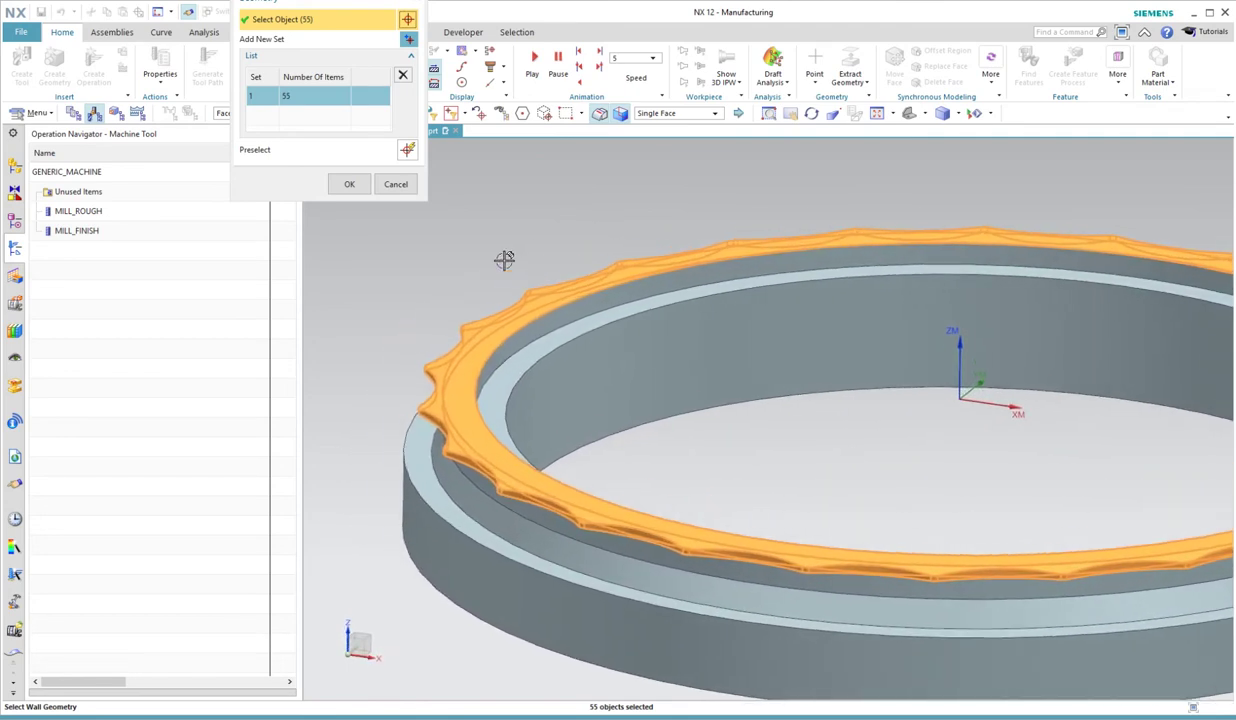
{"action": "left_click", "coordinate": [458, 363], "text": "shift"}
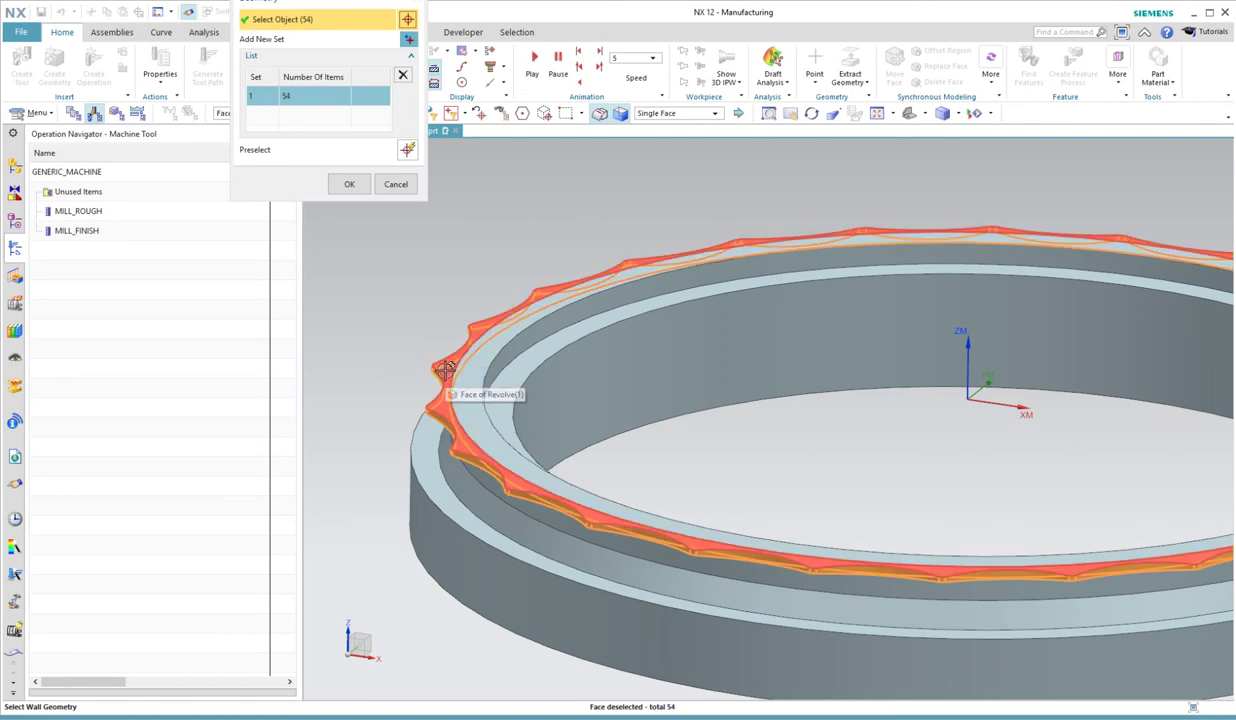
{"action": "left_click", "coordinate": [444, 369], "text": "shift"}
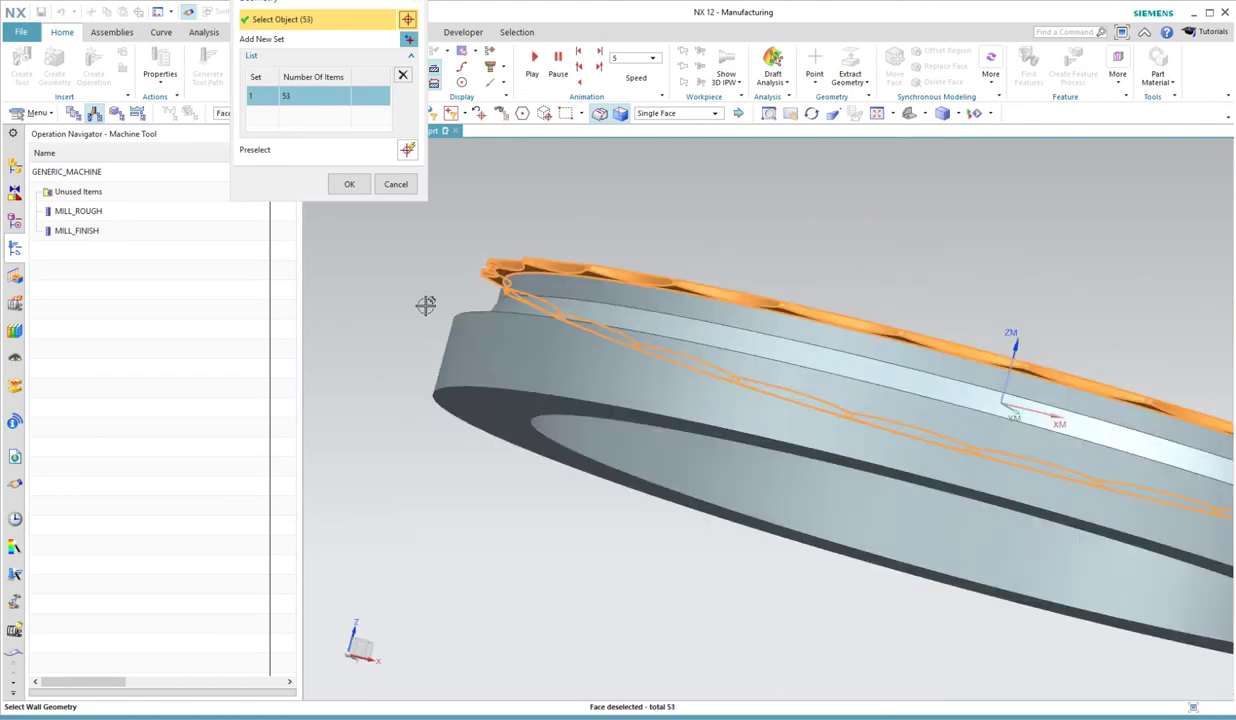
{"action": "middle_click_drag", "start_coordinate": [426, 304], "coordinate": [426, 304]}
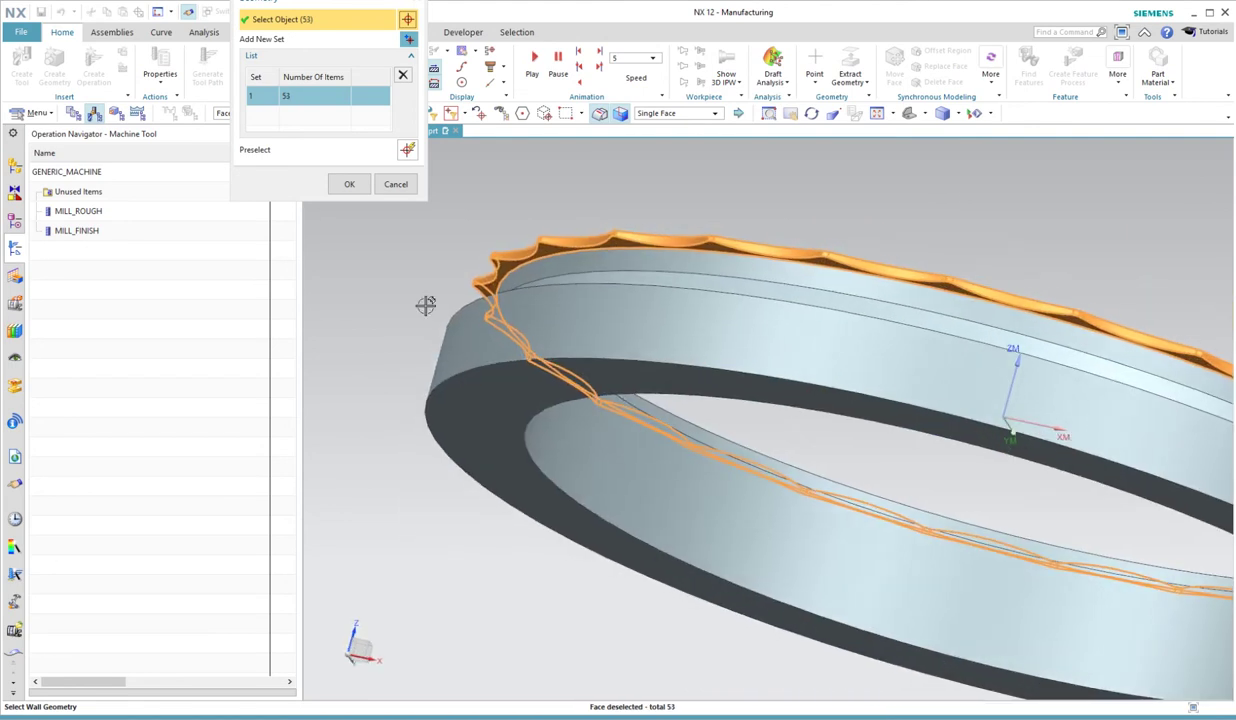
{"action": "left_click", "coordinate": [505, 268], "text": "shift"}
{"action": "middle_click_drag", "start_coordinate": [502, 147], "coordinate": [502, 152]}
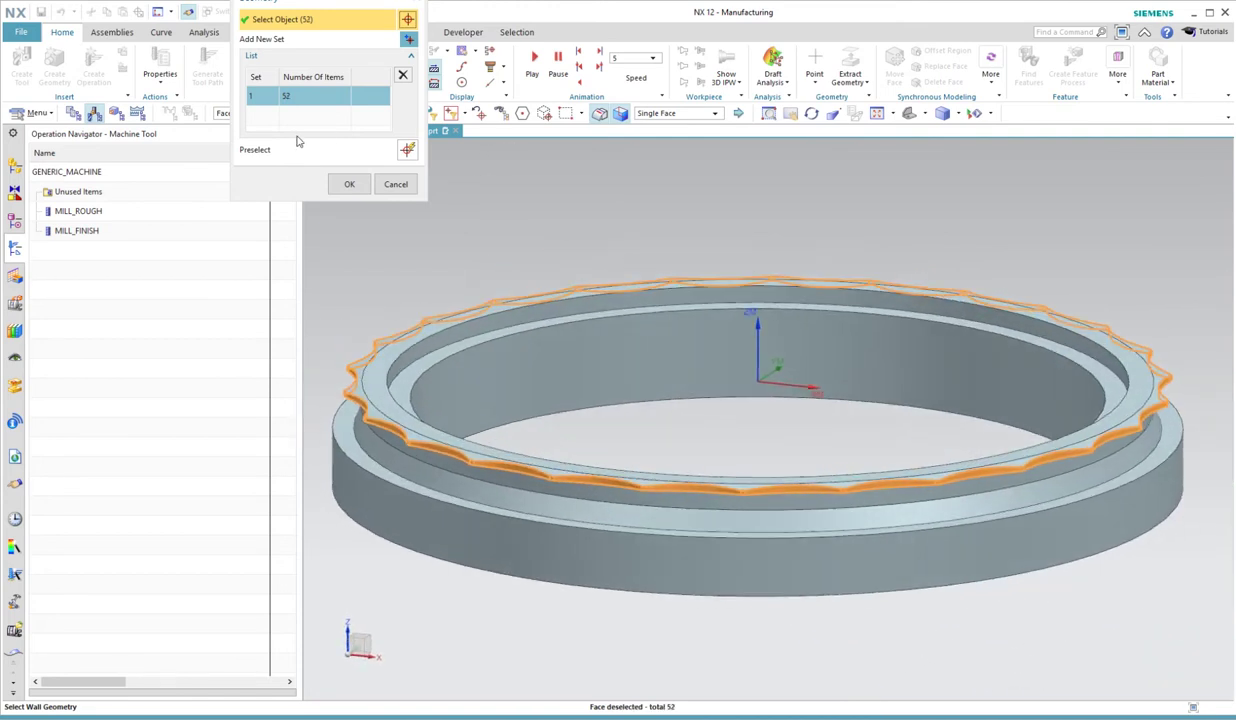
{"action": "left_click", "coordinate": [362, 184]}
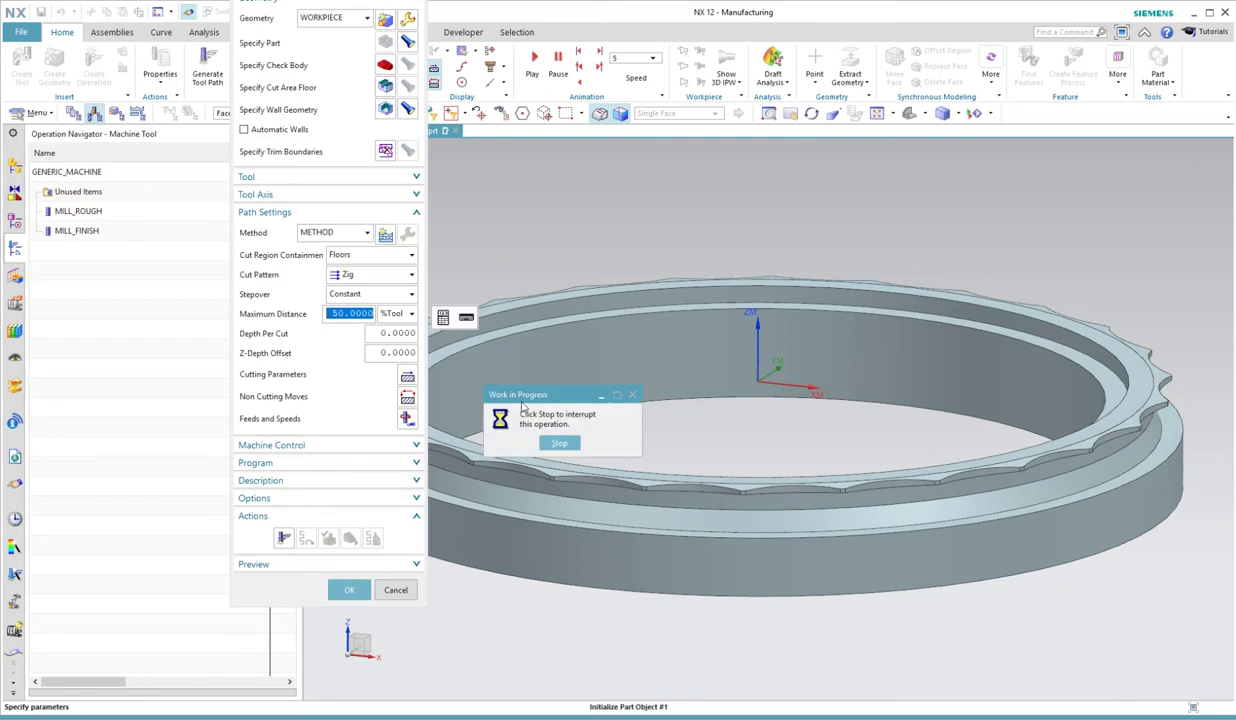
Check the previewed cut region beneath the toothed rim and set the Z-Depth Offset to 0.5
{"action": "scroll", "coordinate": [526, 399], "scroll_direction": "up", "scroll_amount": 2}
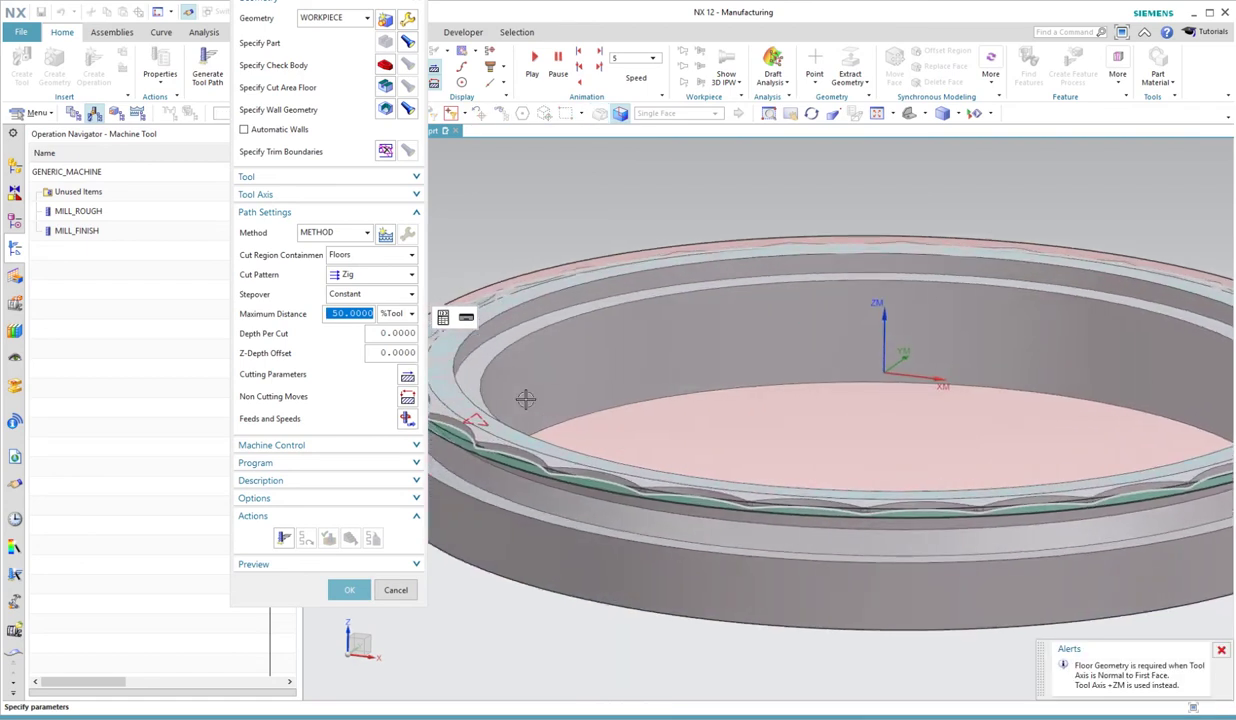
{"action": "scroll", "coordinate": [526, 399], "scroll_direction": "up", "scroll_amount": 5}
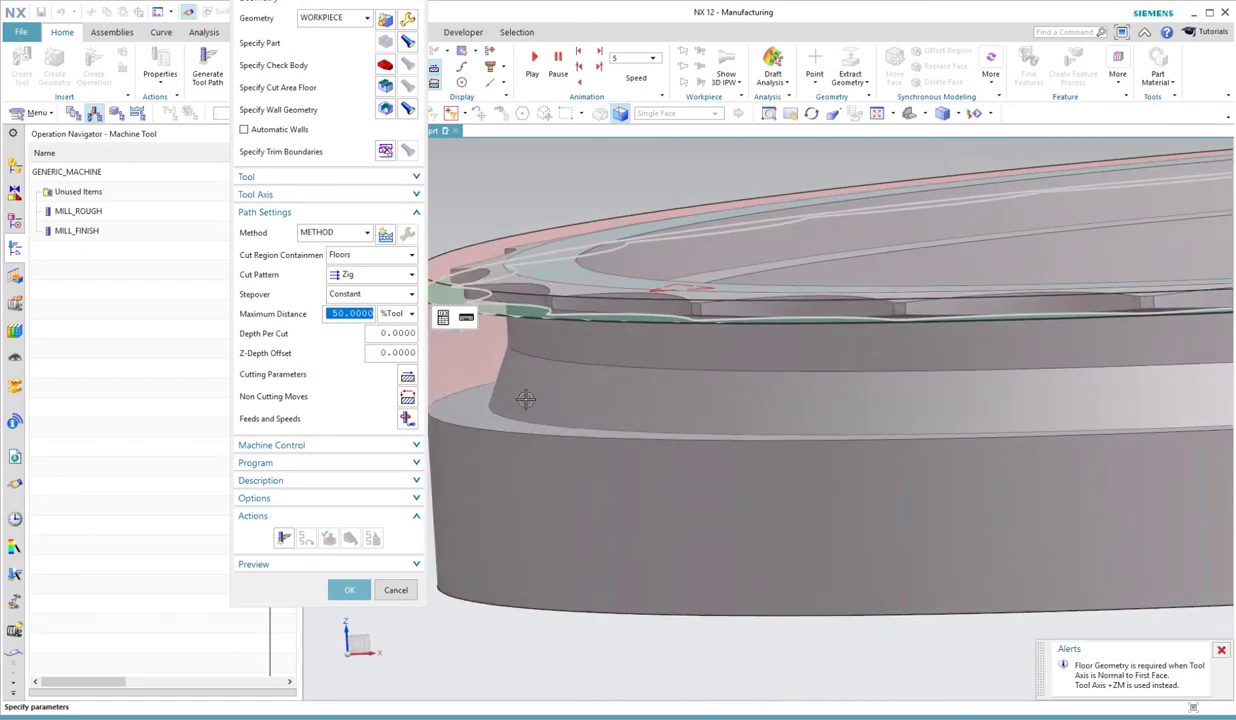
{"action": "scroll", "coordinate": [526, 399], "scroll_direction": "up", "scroll_amount": 5}
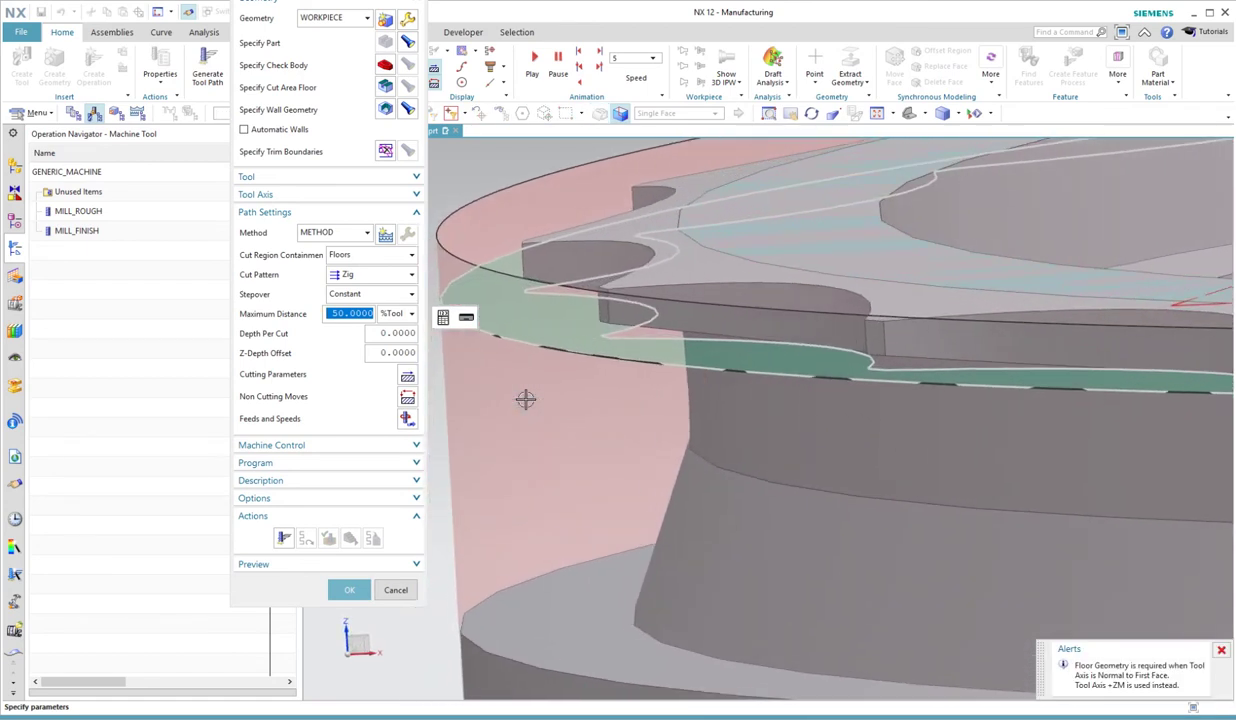
{"action": "scroll", "coordinate": [526, 399], "scroll_direction": "up", "scroll_amount": 1}
{"action": "middle_click_drag", "start_coordinate": [526, 399], "coordinate": [667, 369]}
{"action": "middle_click_drag", "start_coordinate": [794, 383], "coordinate": [676, 407]}
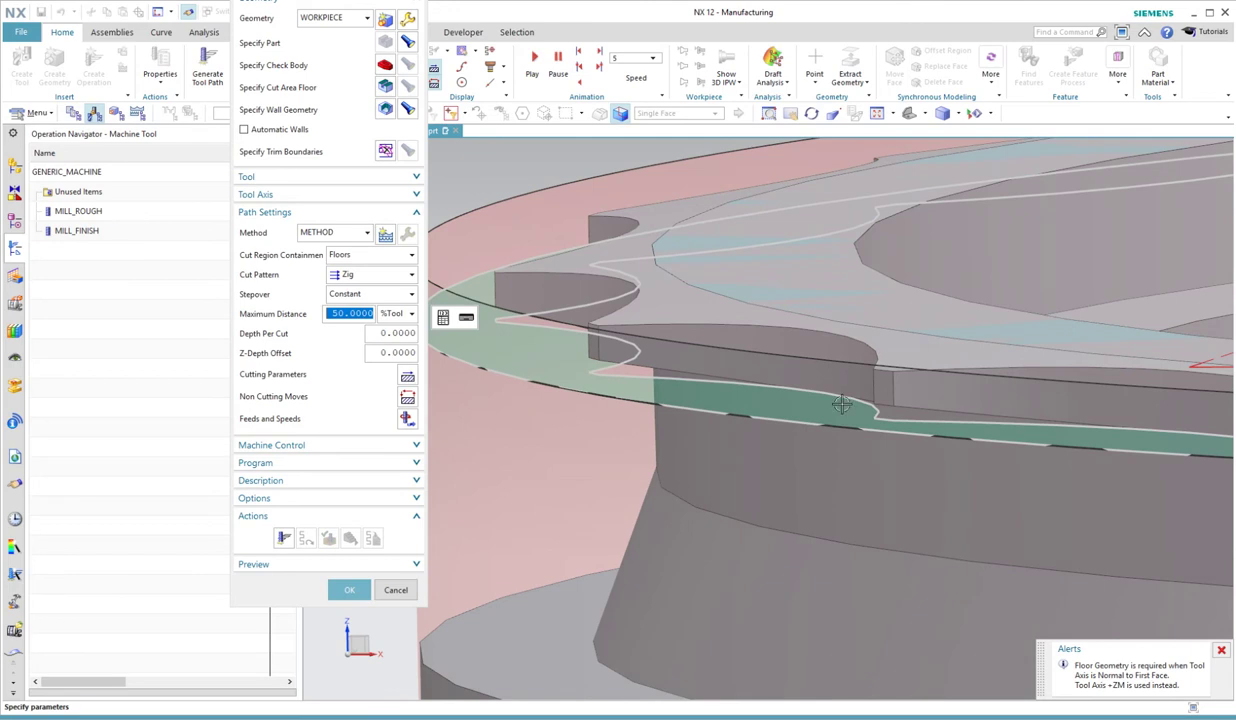
{"action": "mouse_move", "coordinate": [427, 350]}
{"action": "middle_mouse_down"}
{"action": "mouse_move", "coordinate": [587, 394]}
{"action": "mouse_move", "coordinate": [433, 374]}
{"action": "middle_mouse_up"}
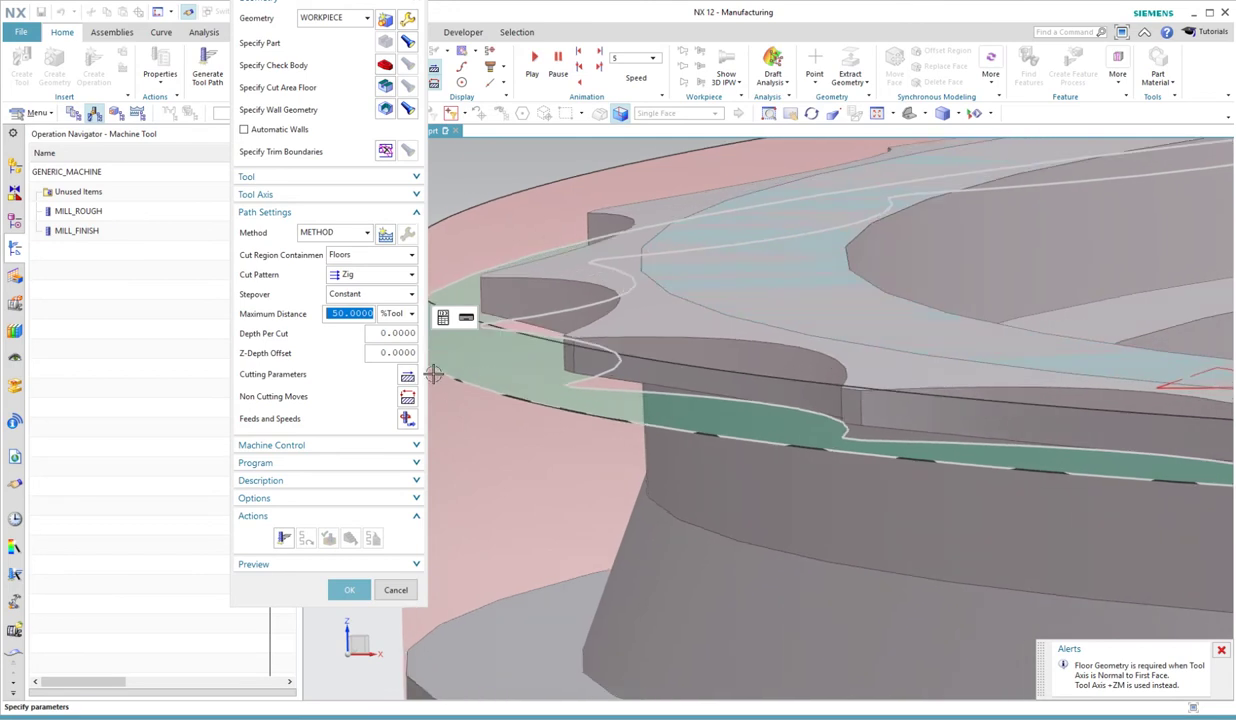
{"action": "left_click", "coordinate": [386, 352]}
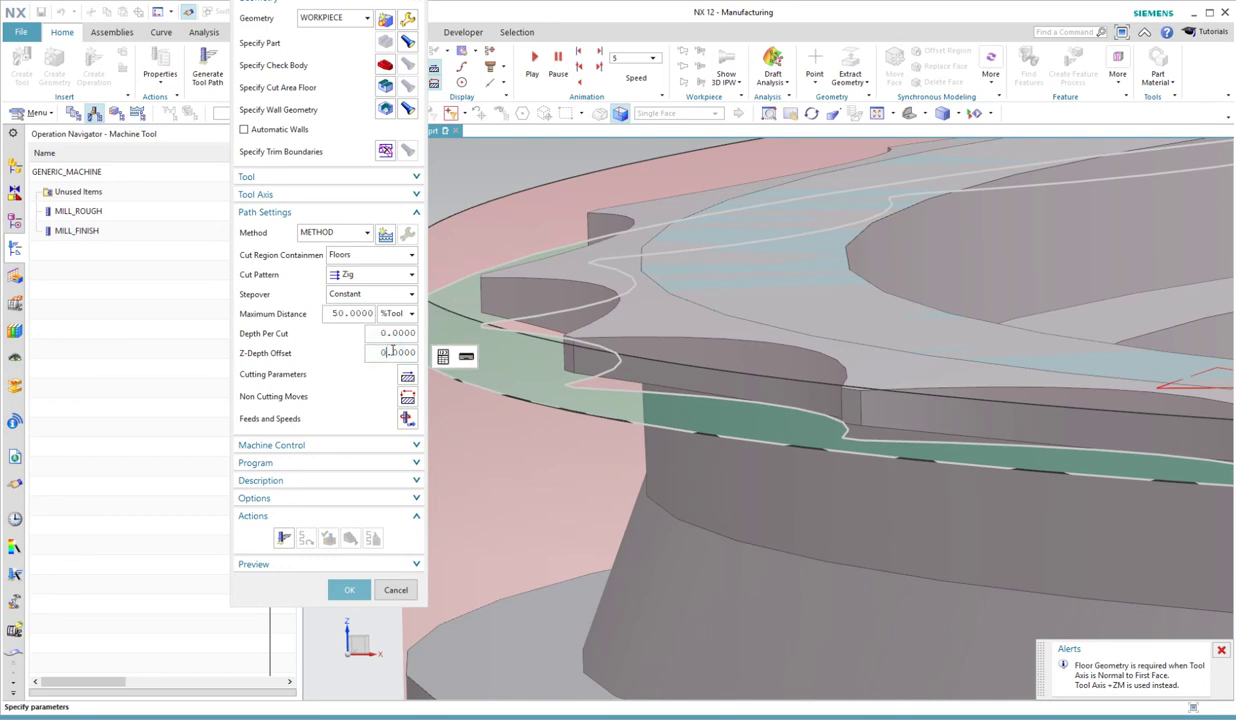
{"action": "left_click_drag", "start_coordinate": [393, 351], "coordinate": [398, 352]}
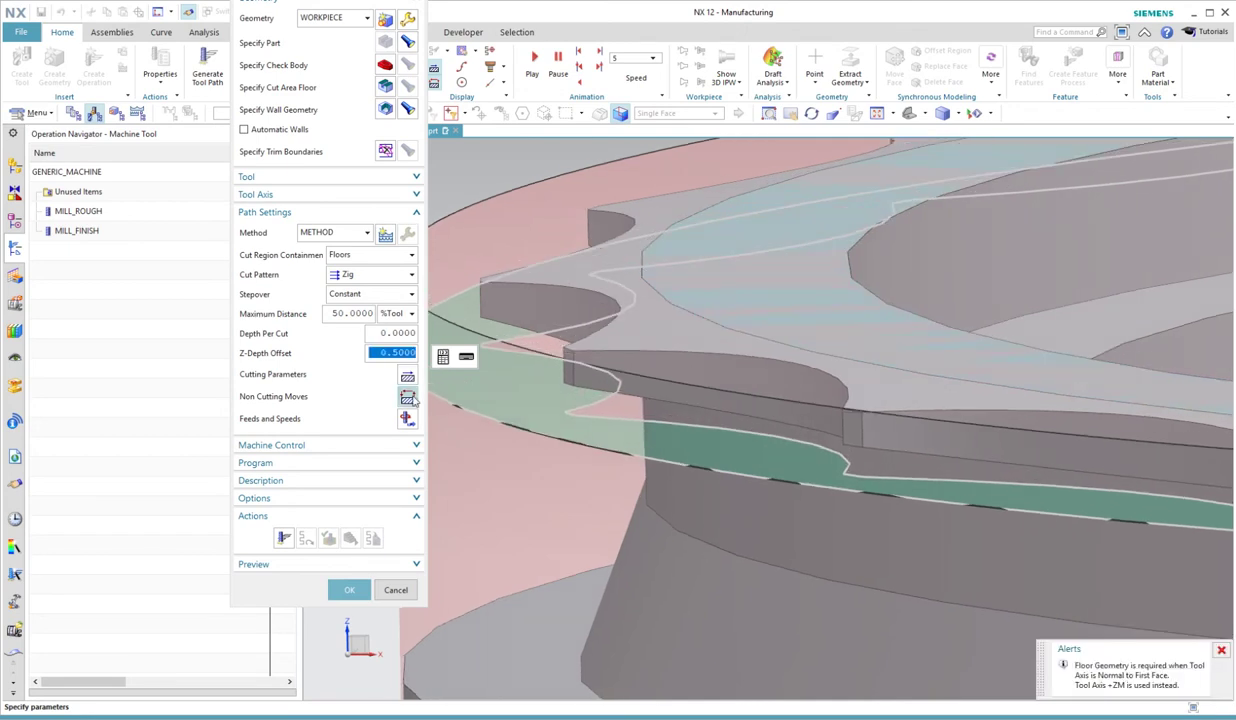
Set the operation's cut pattern to Profile and its tool axis to +ZM Axis
{"action": "left_click", "coordinate": [368, 276]}
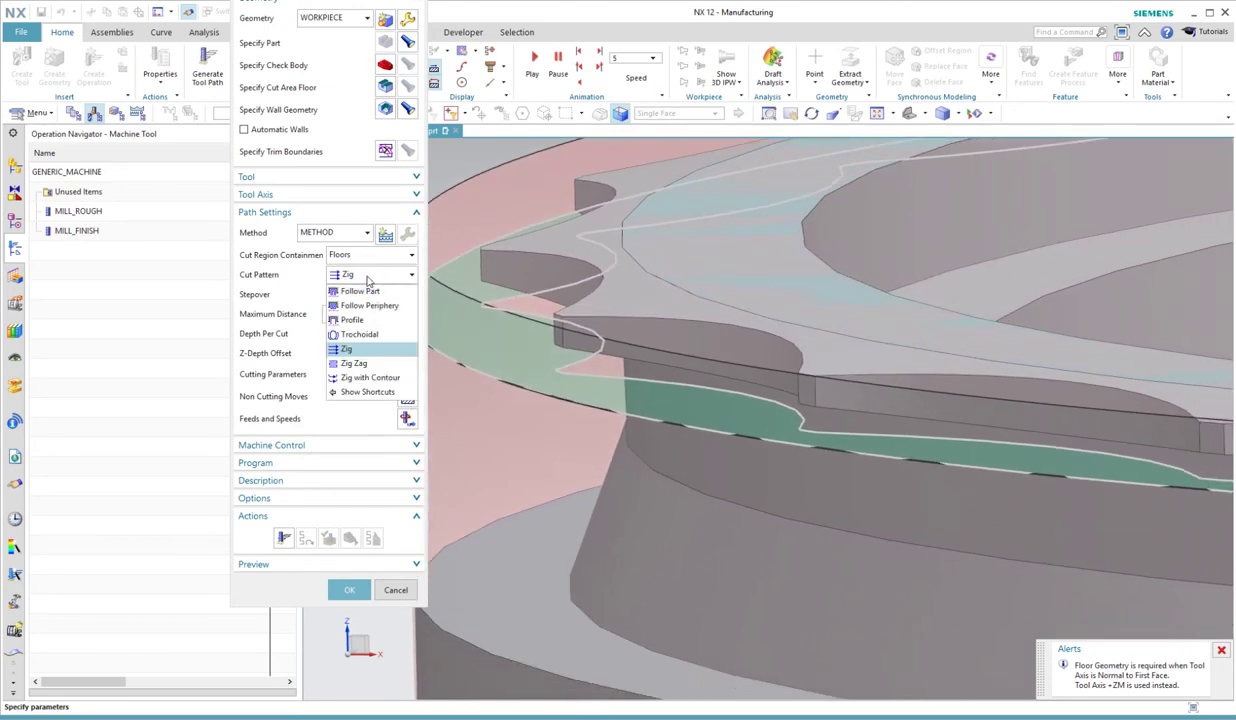
{"action": "left_click", "coordinate": [347, 319]}
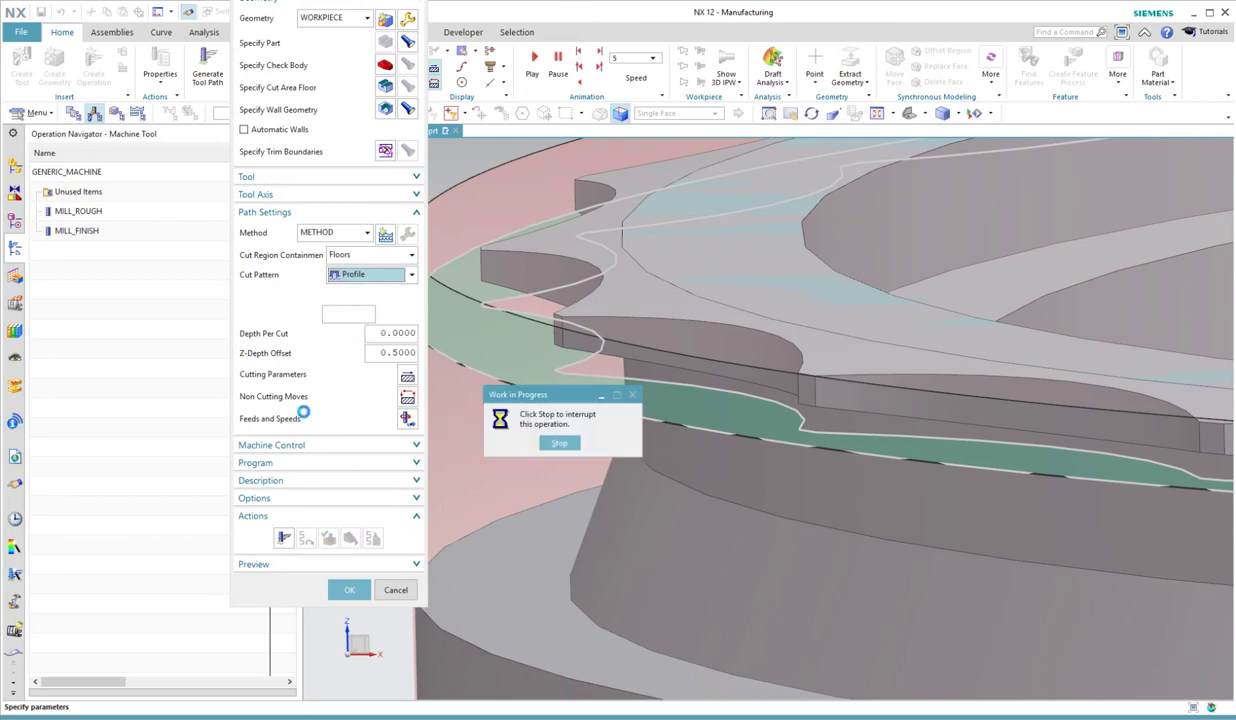
{"action": "left_click", "coordinate": [353, 192]}
{"action": "left_click", "coordinate": [370, 214]}
{"action": "left_click", "coordinate": [367, 233]}
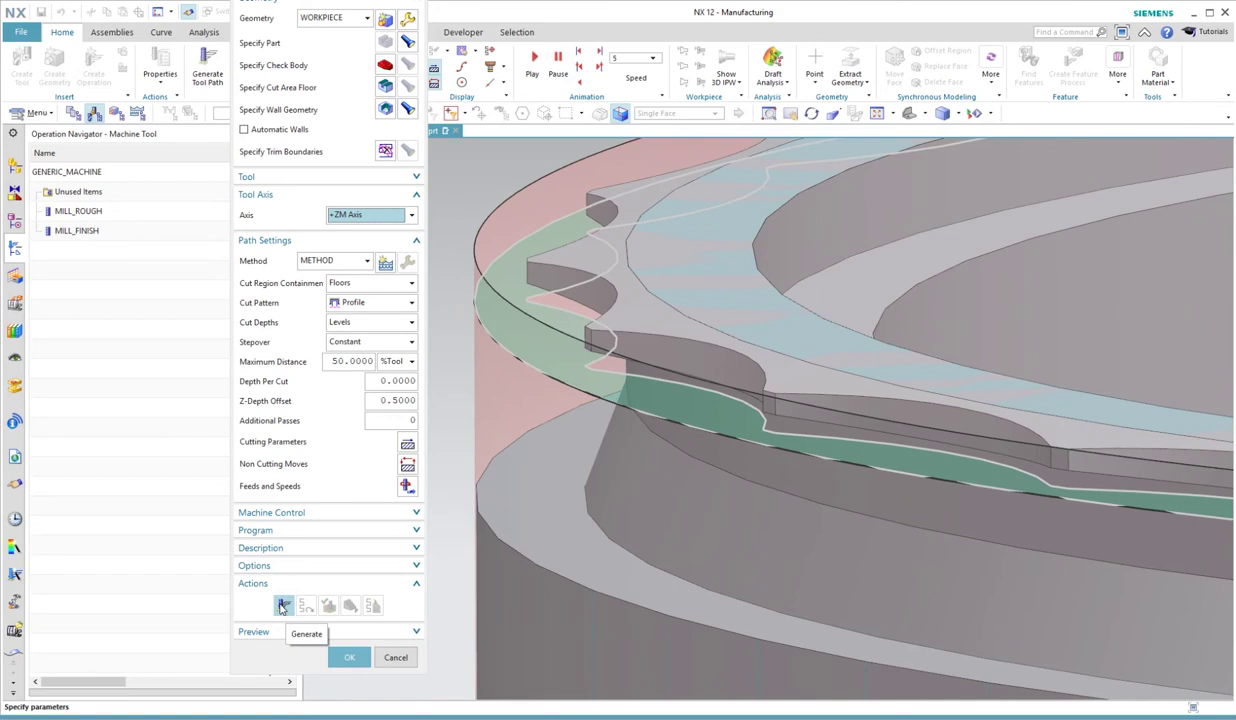
Generate the FLOOR_WALL_IPW tool path and examine its cutting, engage and retract moves around the rim teeth
{"action": "left_click", "coordinate": [283, 606]}
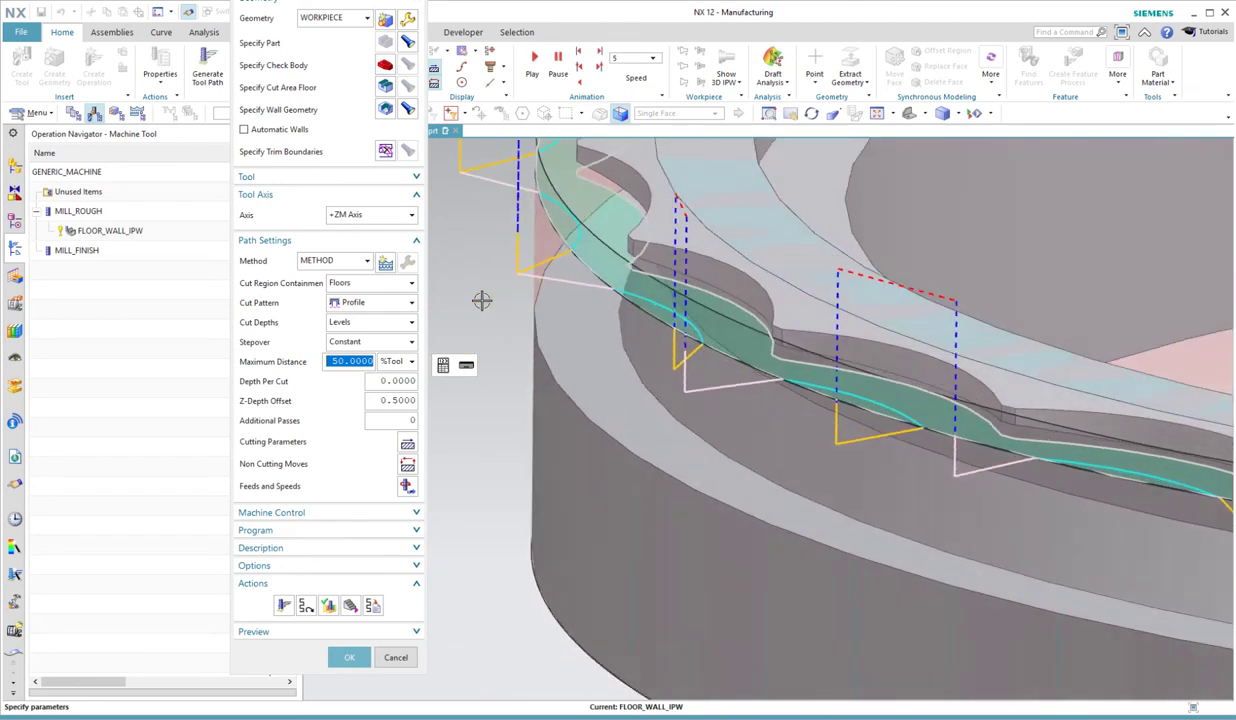
{"action": "middle_click_drag", "start_coordinate": [850, 345], "coordinate": [826, 430]}
{"action": "scroll", "coordinate": [806, 426], "scroll_direction": "up", "scroll_amount": 2}
{"action": "middle_click_drag", "start_coordinate": [696, 458], "coordinate": [830, 456], "text": "shift"}
{"action": "scroll", "coordinate": [833, 452], "scroll_direction": "up", "scroll_amount": 2}
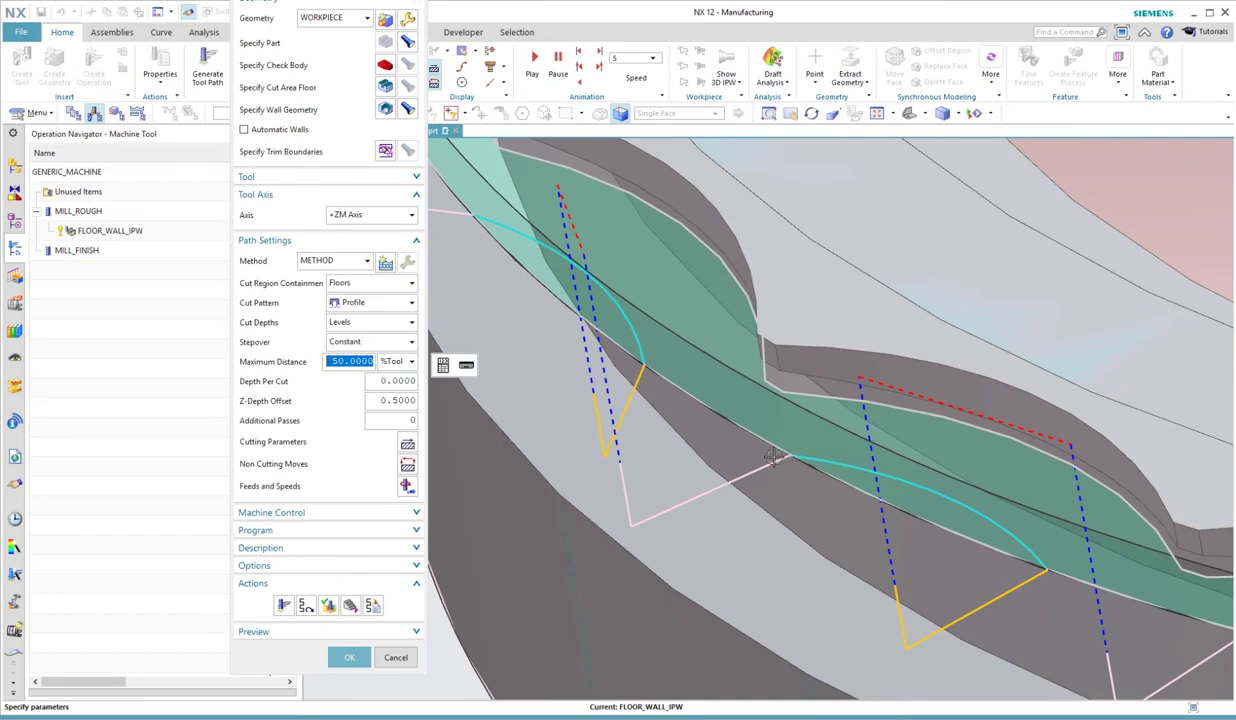
Change the Tool Overhang percentage in the operation's containment settings and accept the cutting parameters
{"action": "scroll", "coordinate": [768, 452], "scroll_direction": "down", "scroll_amount": 1}
{"action": "scroll", "coordinate": [768, 452], "scroll_direction": "down", "scroll_amount": 2}
{"action": "scroll", "coordinate": [745, 461], "scroll_direction": "down", "scroll_amount": 2}
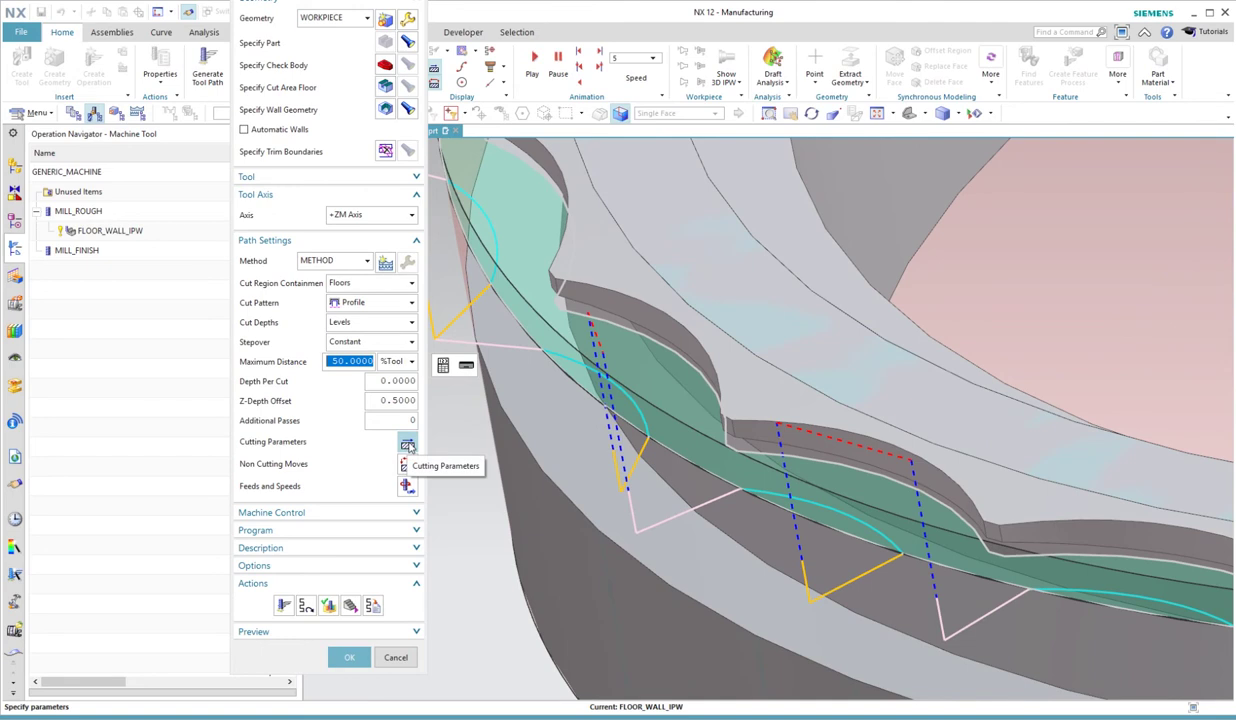
{"action": "left_click", "coordinate": [408, 446]}
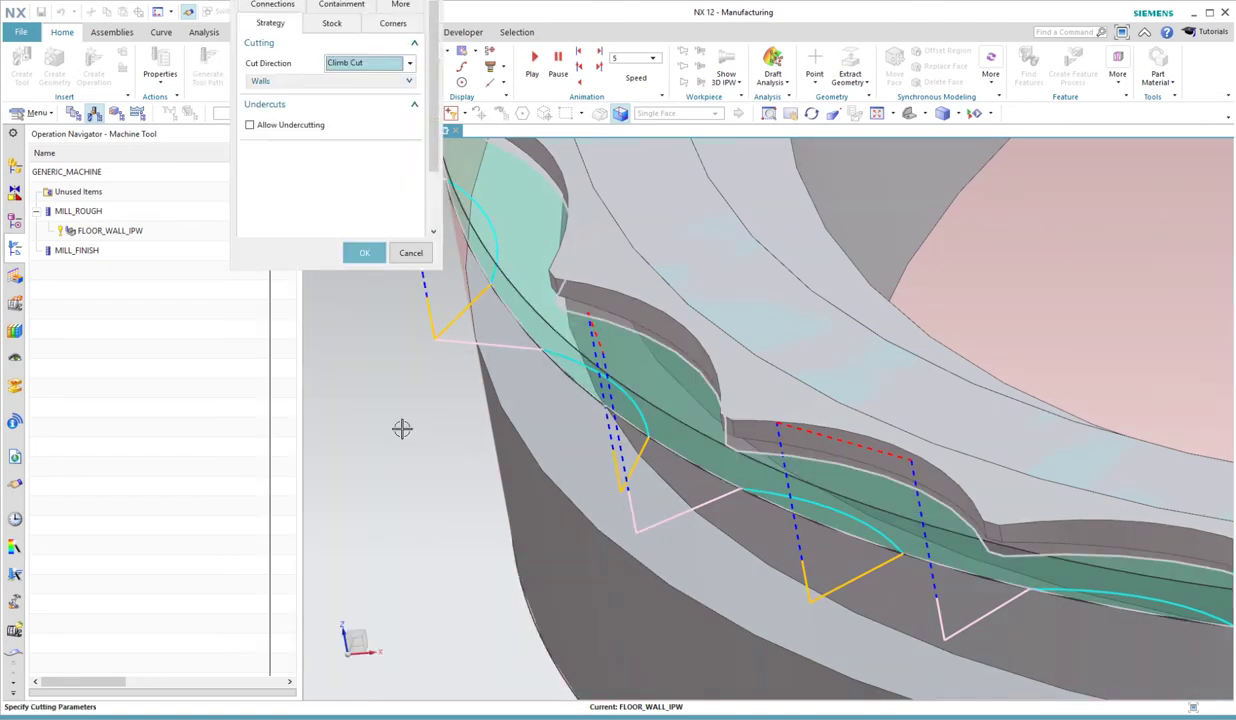
{"action": "left_click", "coordinate": [339, 6]}
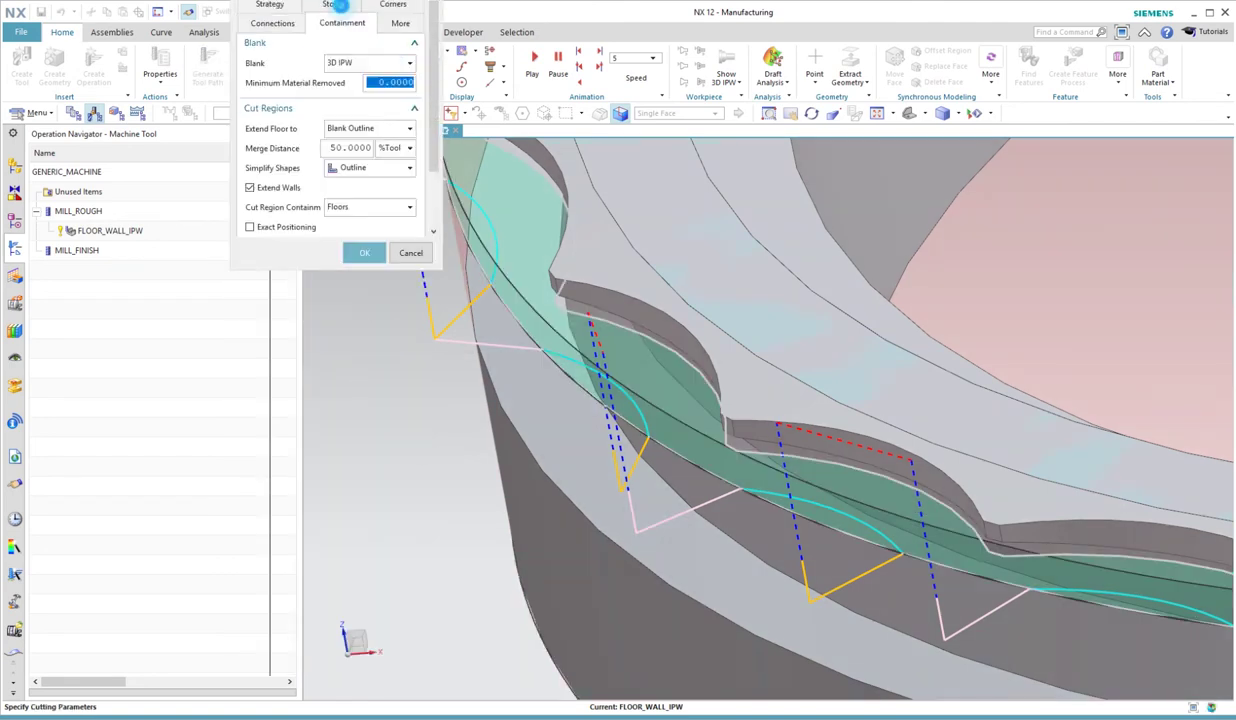
{"action": "left_click_drag", "start_coordinate": [431, 55], "coordinate": [436, 133]}
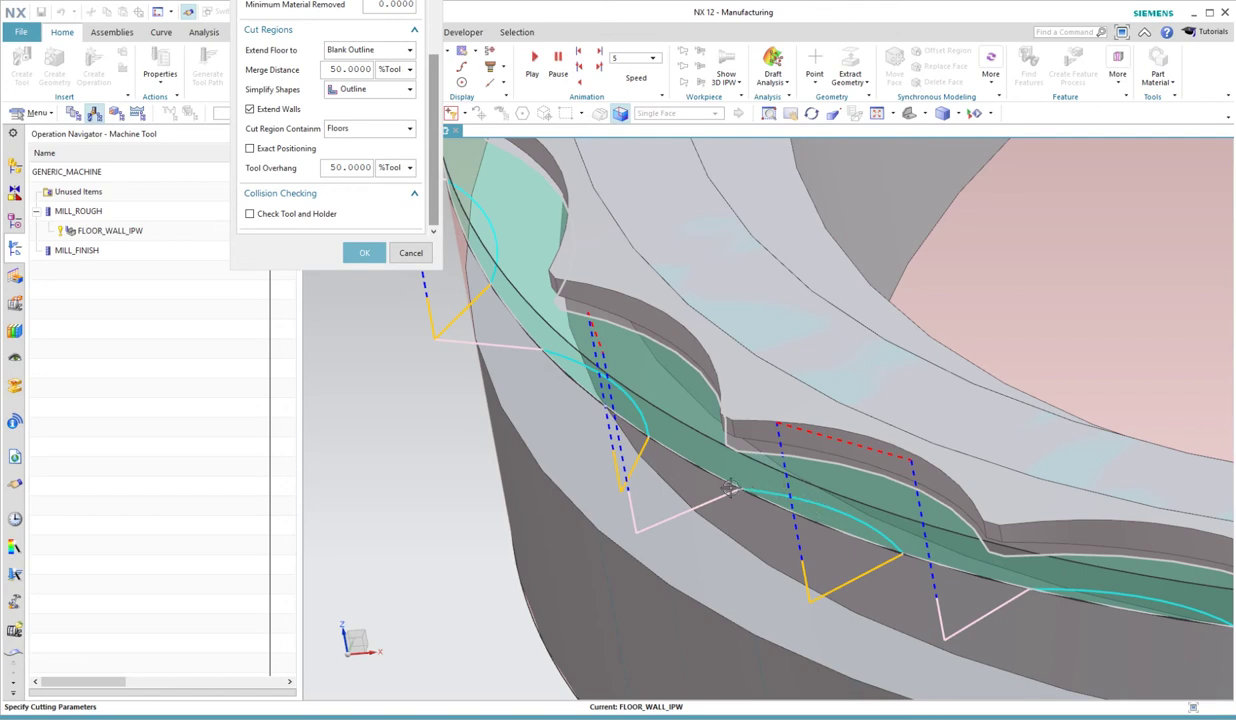
{"action": "double_click", "coordinate": [341, 167]}
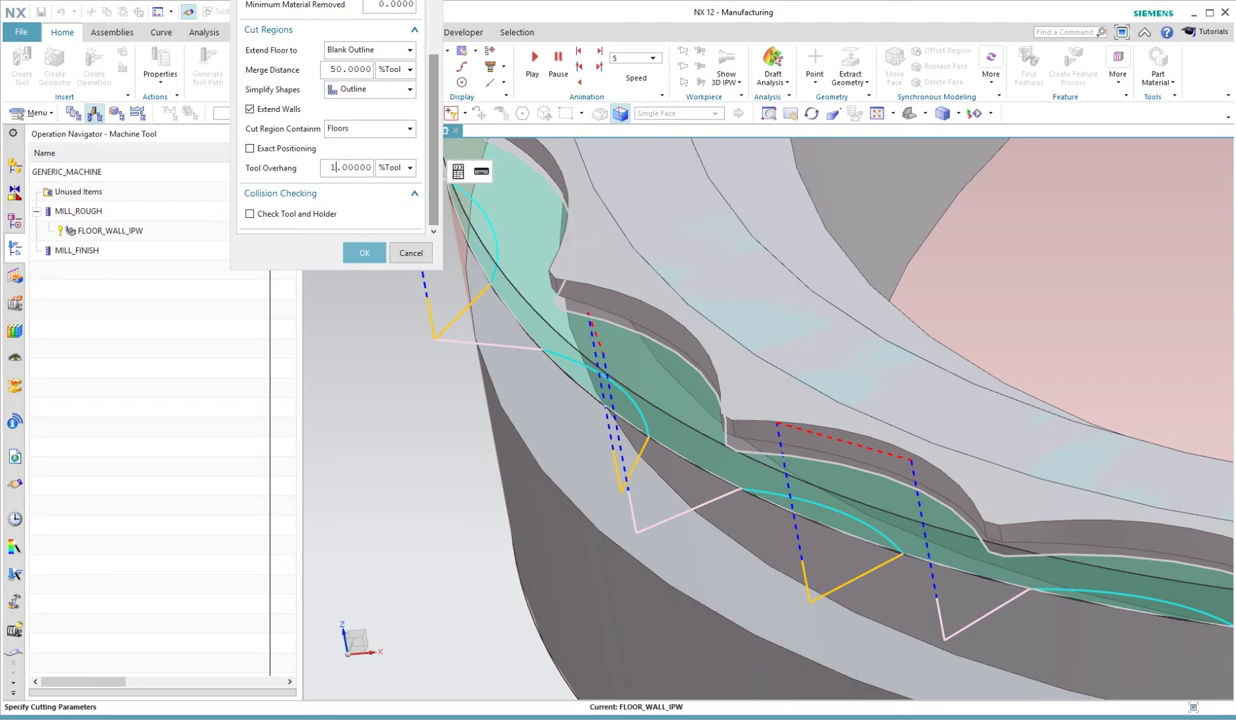
{"action": "left_click", "coordinate": [360, 252]}
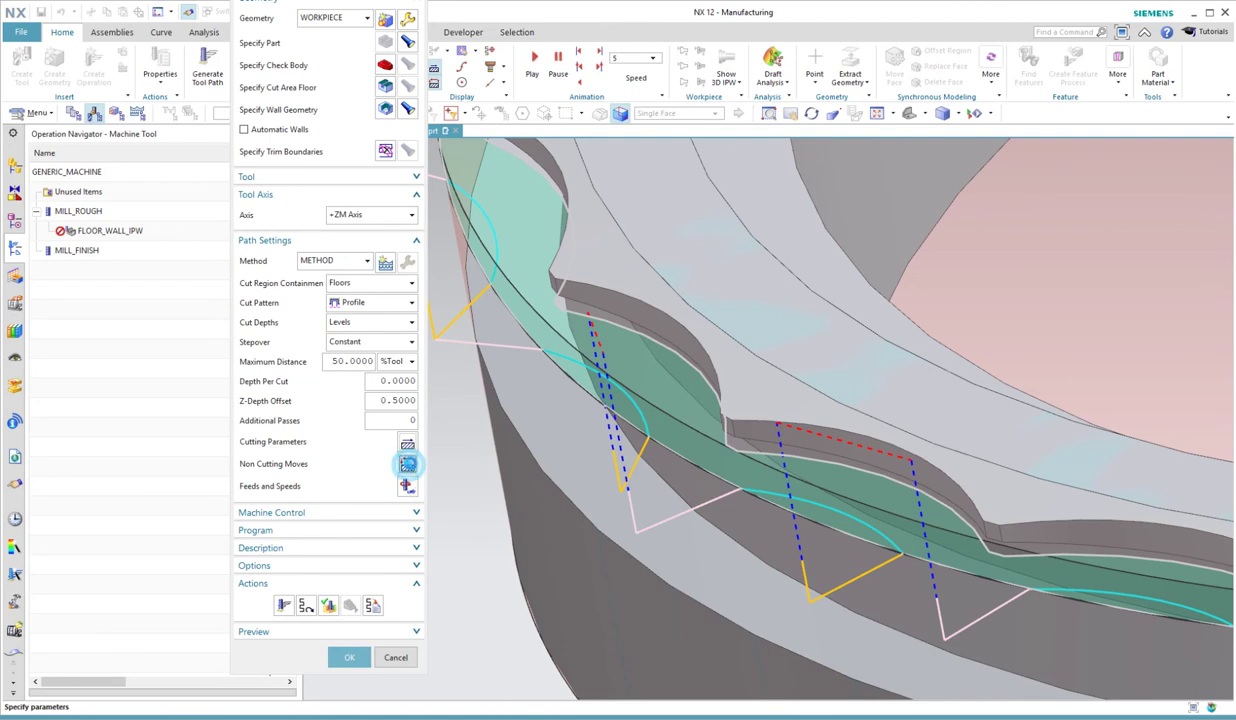
Set the open-area engage type to Arc in the operation's non-cutting moves
{"action": "left_click", "coordinate": [406, 465]}
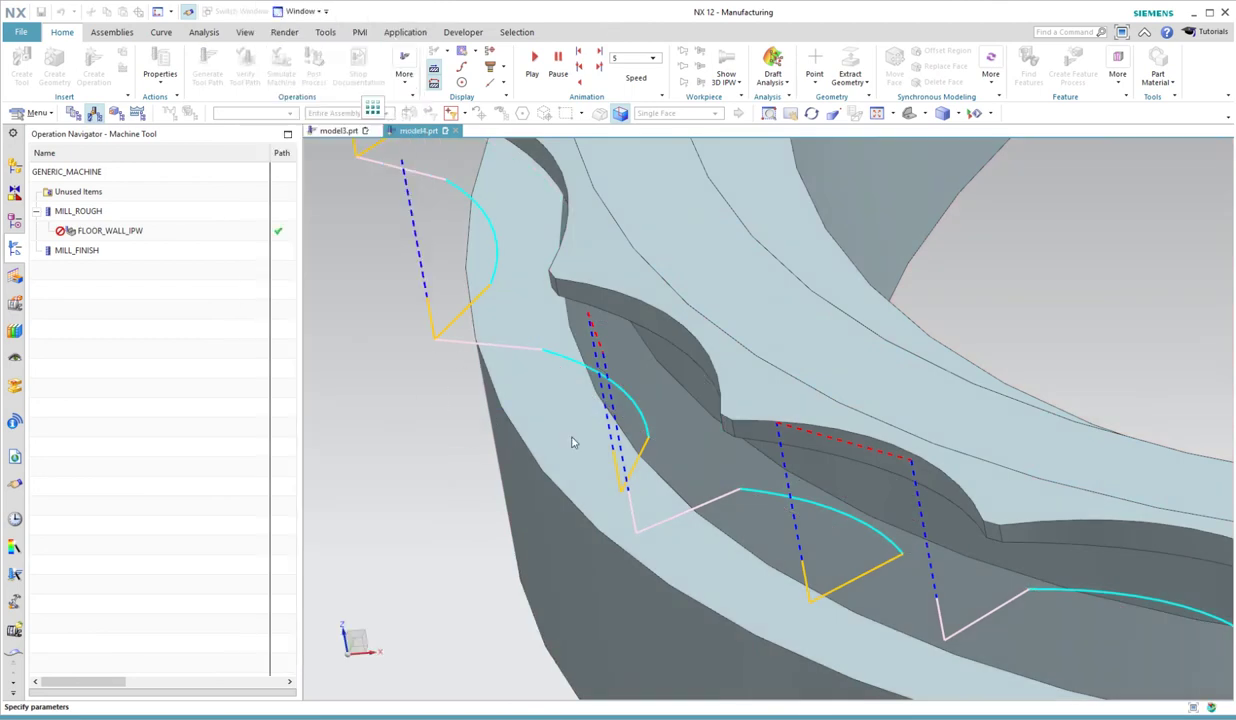
{"action": "double_click", "coordinate": [436, 335]}
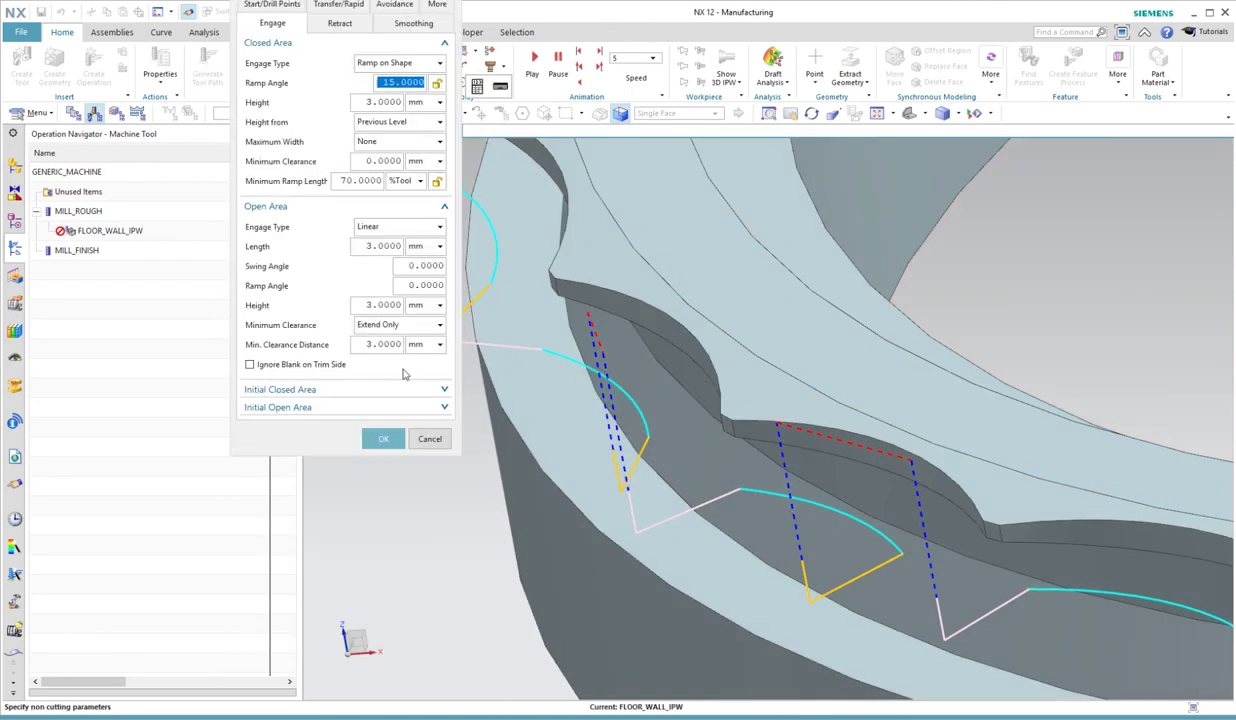
{"action": "left_click", "coordinate": [390, 226]}
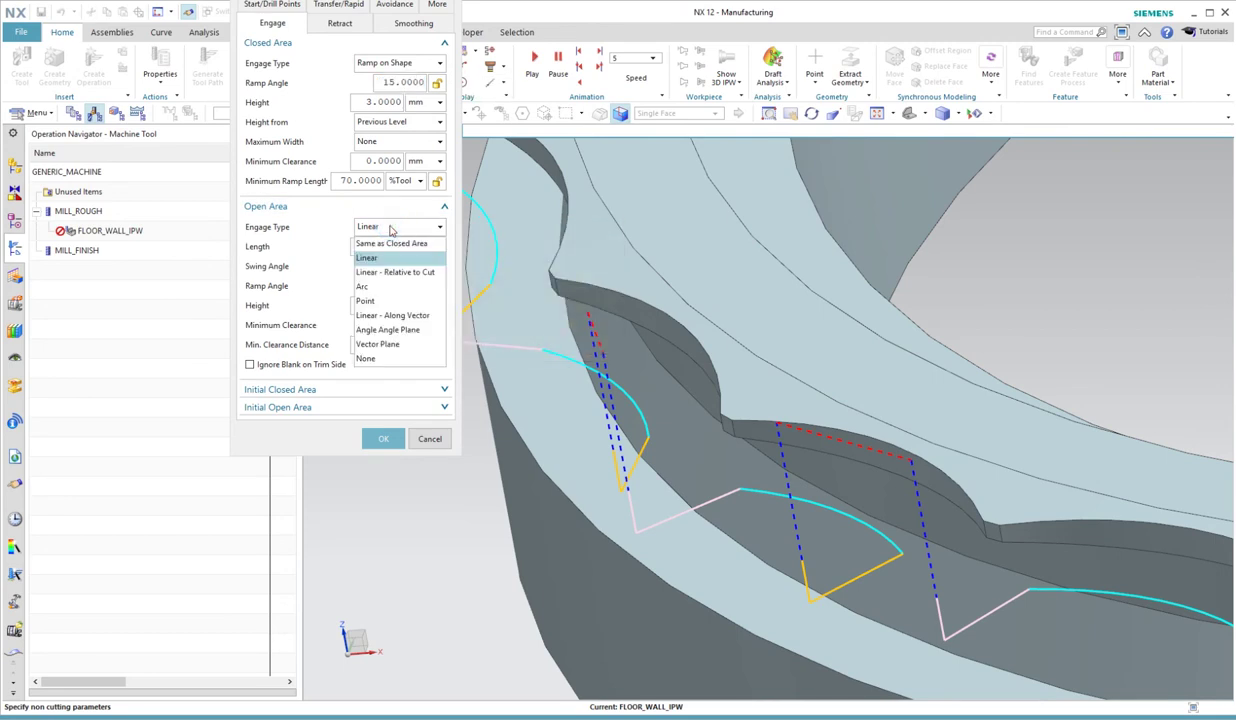
{"action": "left_click", "coordinate": [375, 287]}
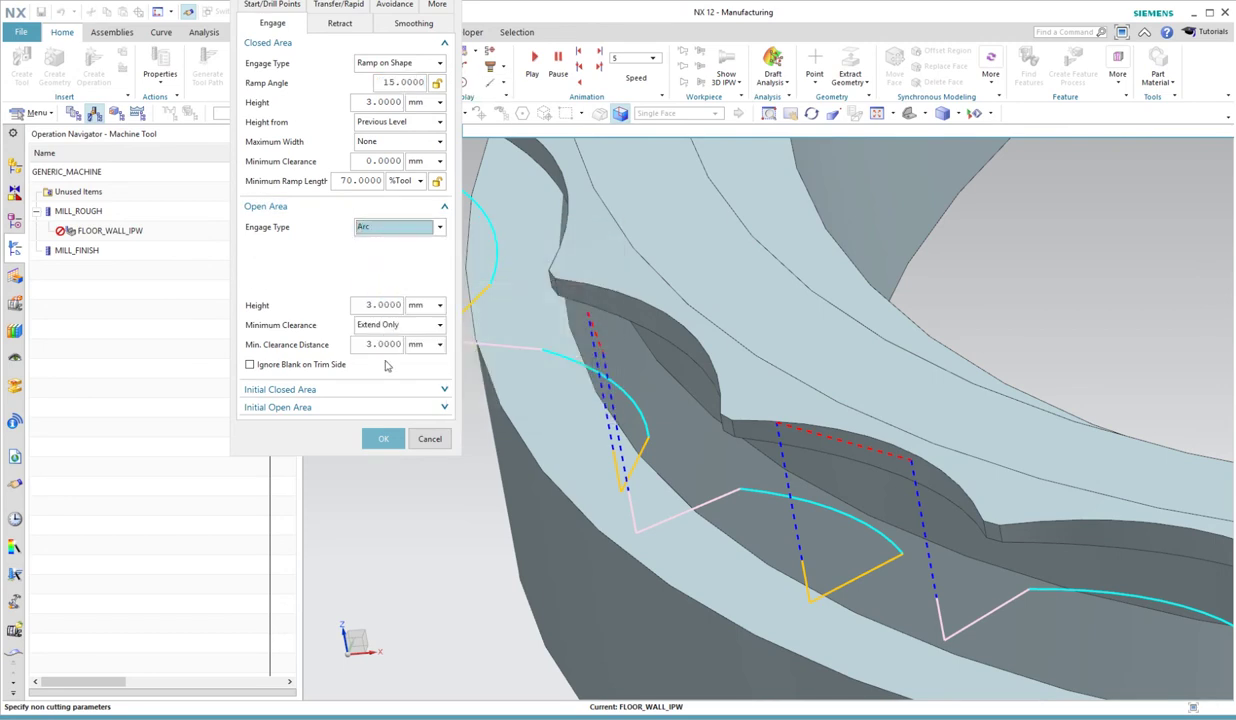
{"action": "left_click", "coordinate": [378, 439]}
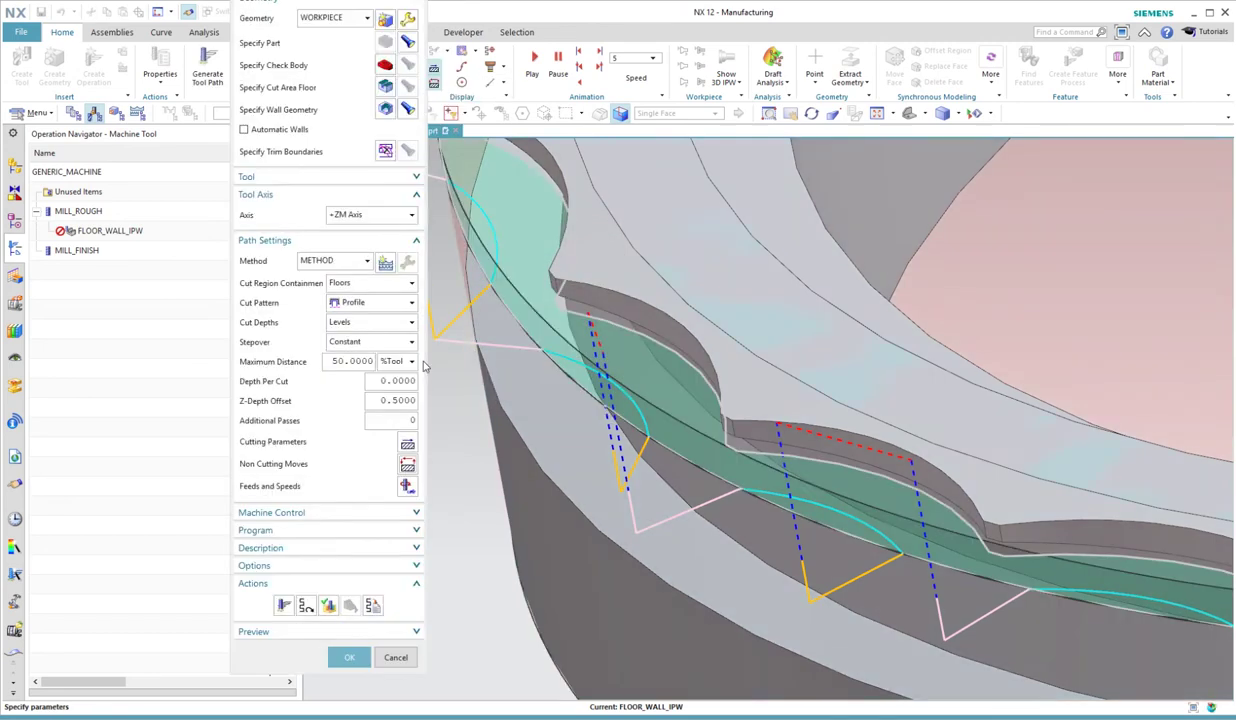
Regenerate the FLOOR_WALL_IPW tool path and examine the profile pass and arc engage around the toothed rim
{"action": "left_click", "coordinate": [284, 605]}
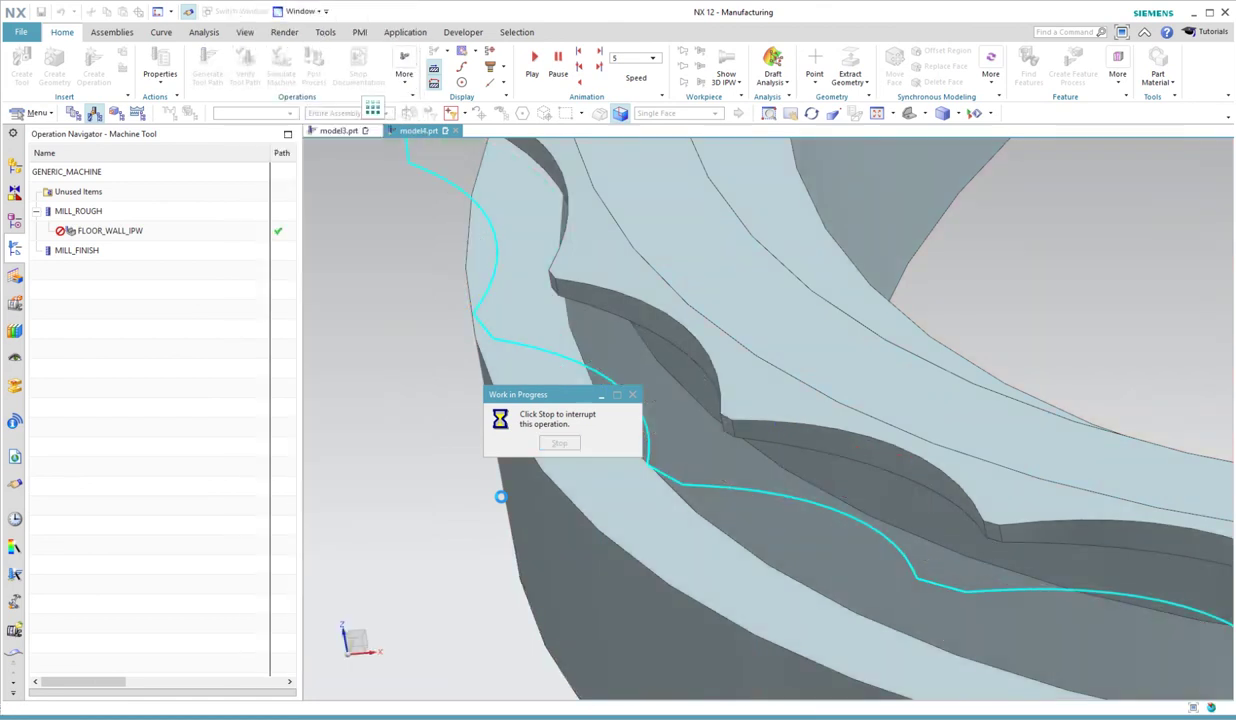
{"action": "scroll", "coordinate": [501, 497], "scroll_direction": "down", "scroll_amount": 6}
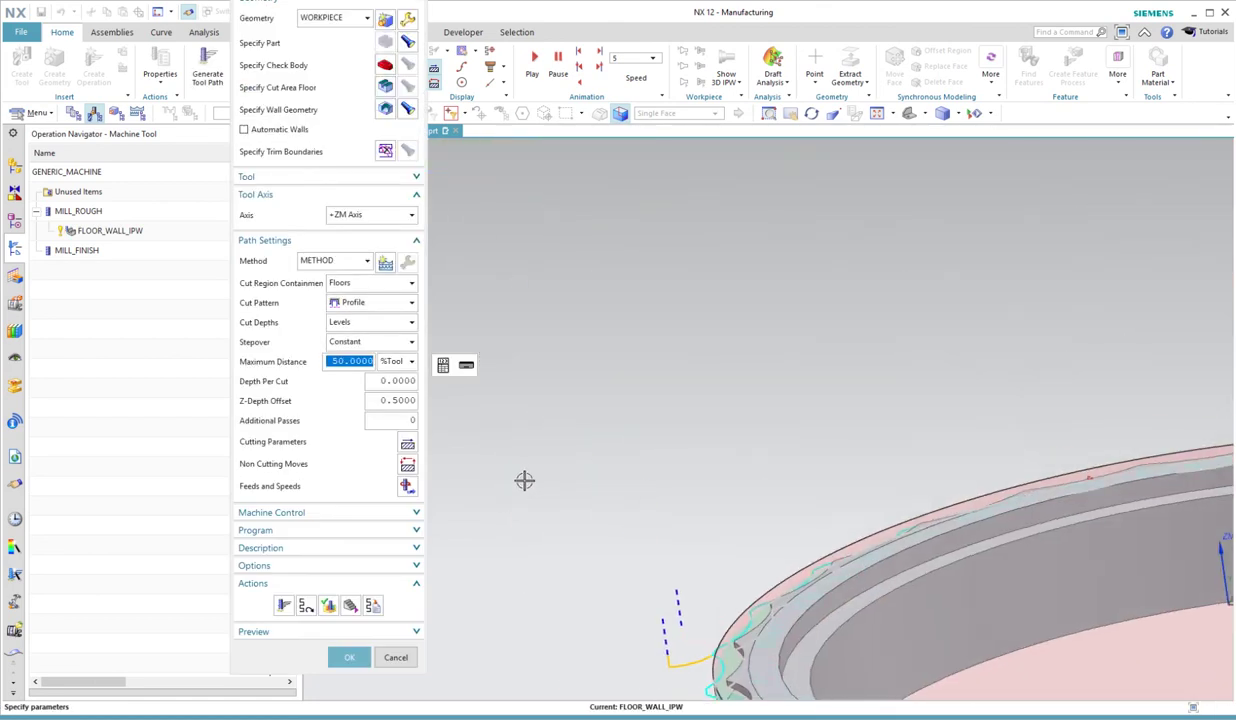
{"action": "scroll", "coordinate": [524, 481], "scroll_direction": "up", "scroll_amount": 8}
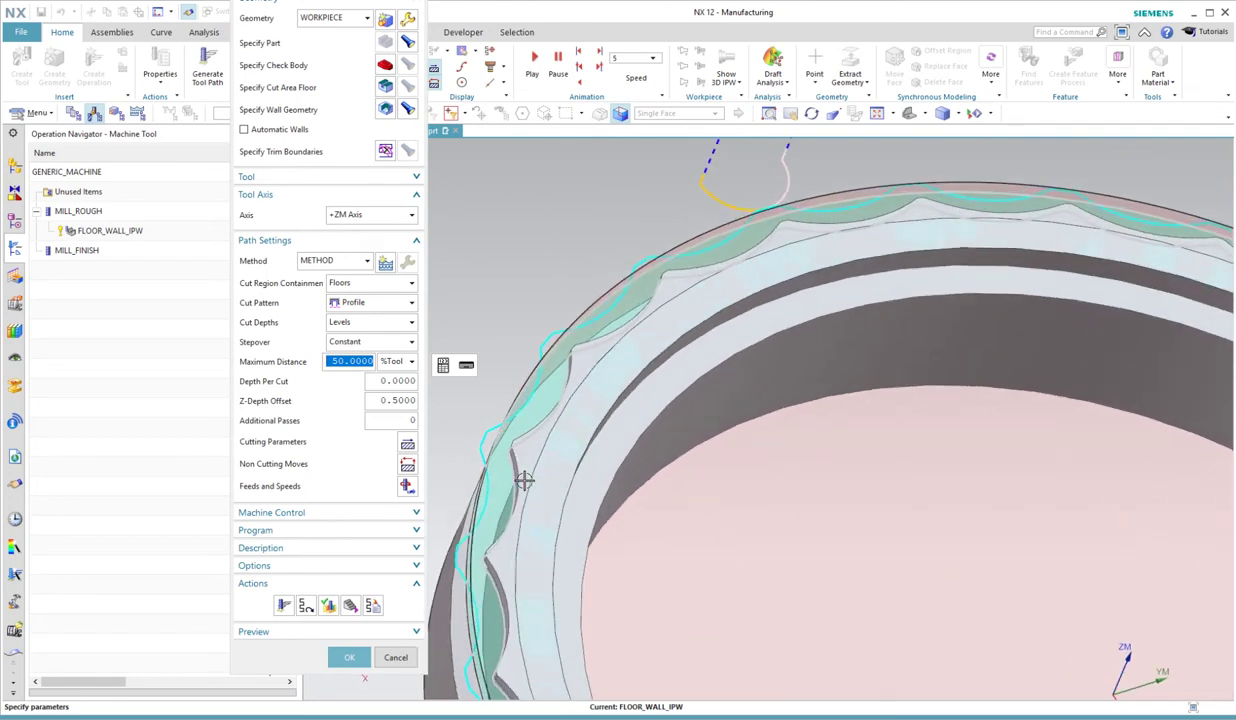
{"action": "middle_click_drag", "start_coordinate": [524, 481], "coordinate": [488, 464]}
Set the wall stock of FLOOR_WALL_IPW to 0.3, then regenerate its tool path and accept the operation
{"action": "left_click", "coordinate": [407, 441]}
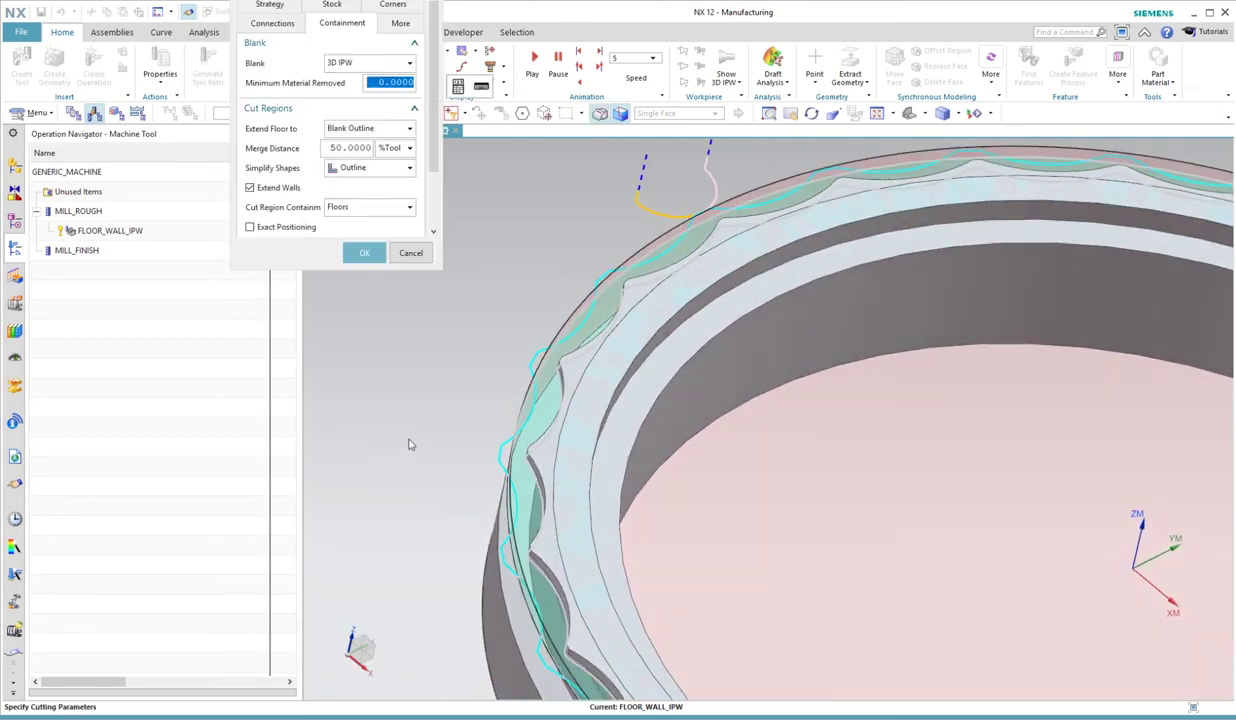
{"action": "left_click", "coordinate": [332, 5]}
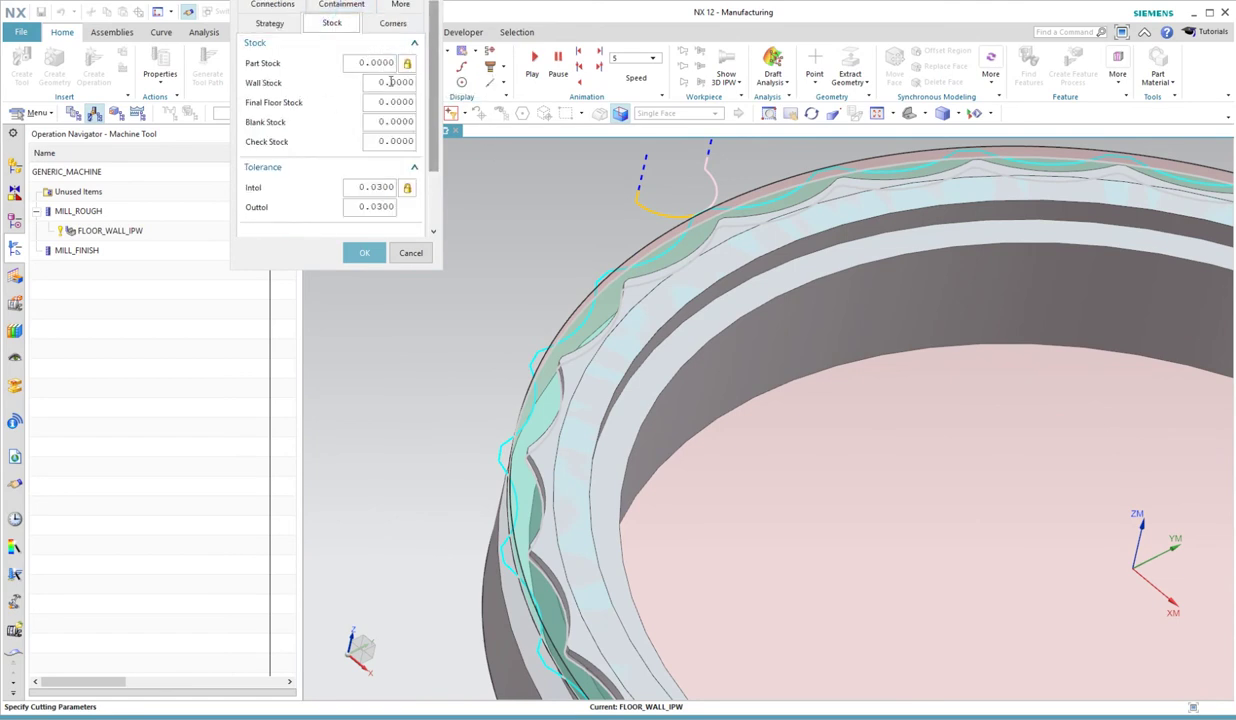
{"action": "left_click", "coordinate": [396, 82]}
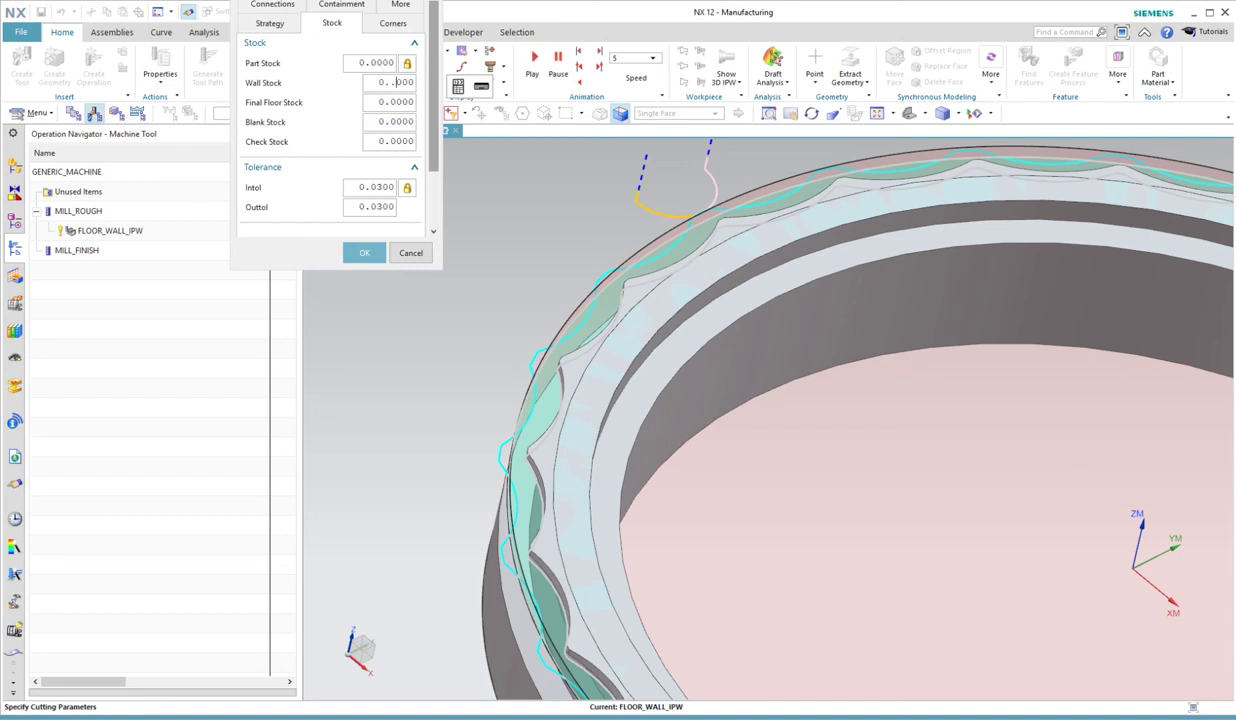
{"action": "type", "text": "3"}
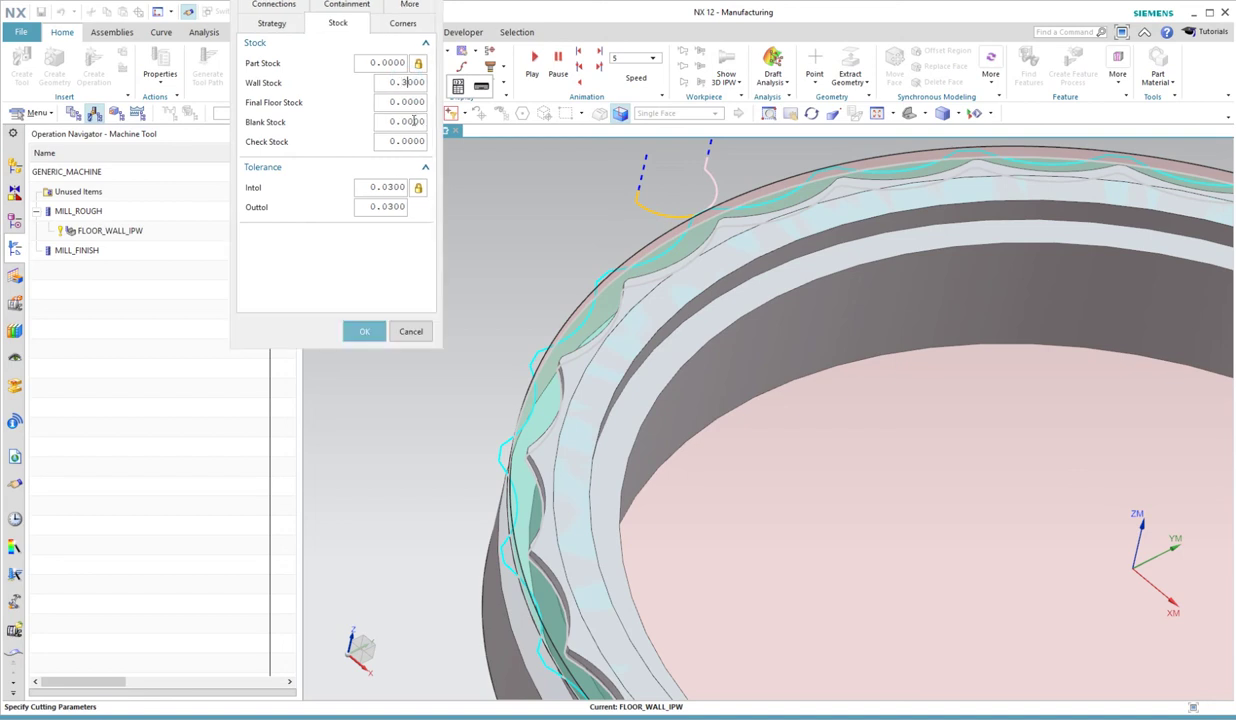
{"action": "left_click", "coordinate": [365, 332]}
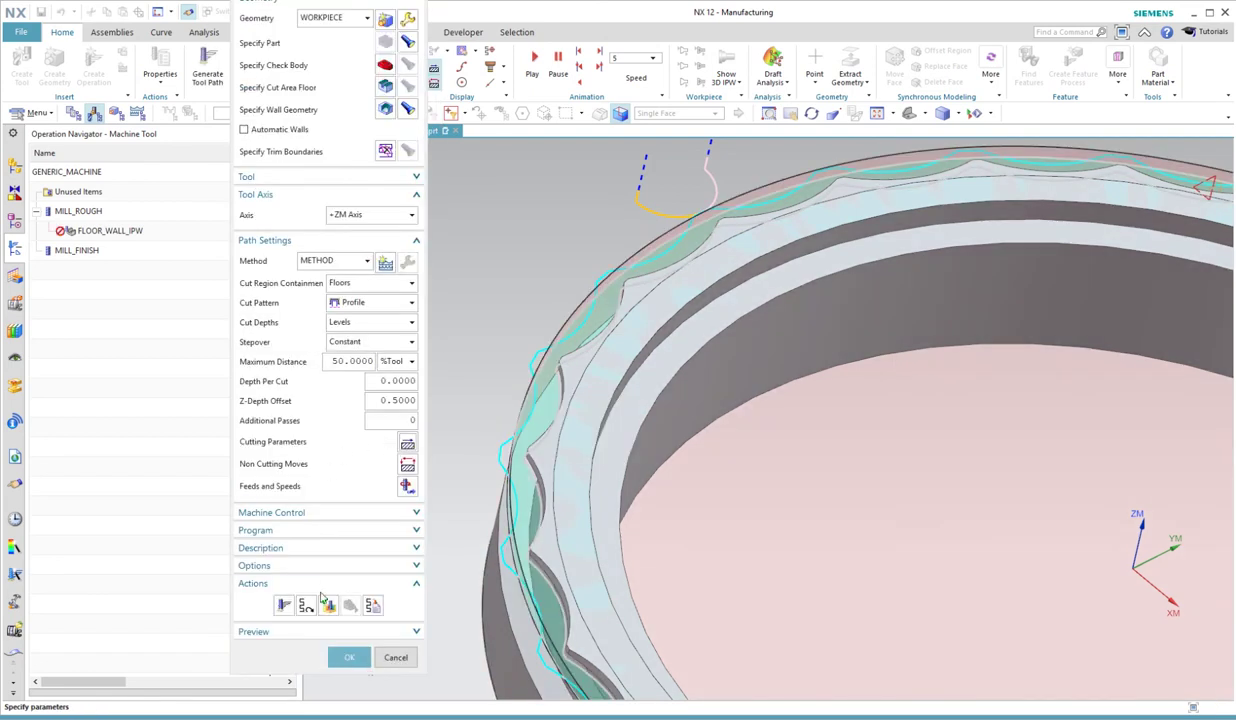
{"action": "left_click", "coordinate": [284, 607]}
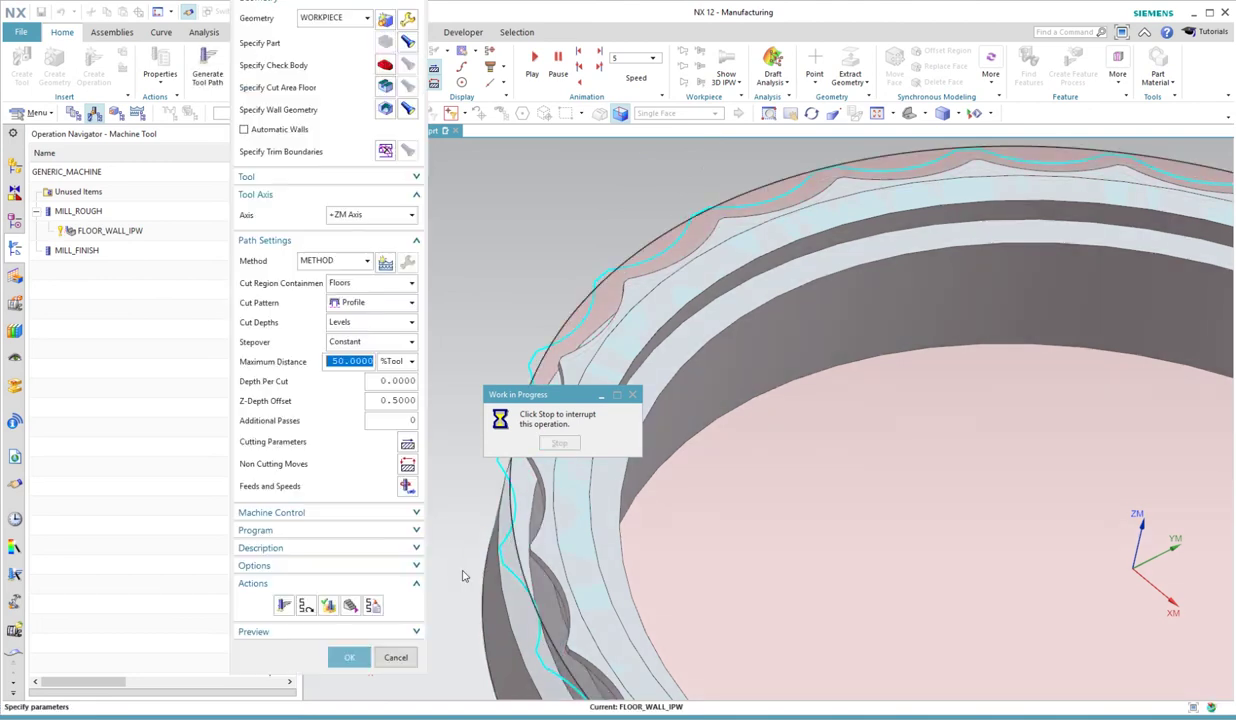
{"action": "left_click", "coordinate": [349, 657]}
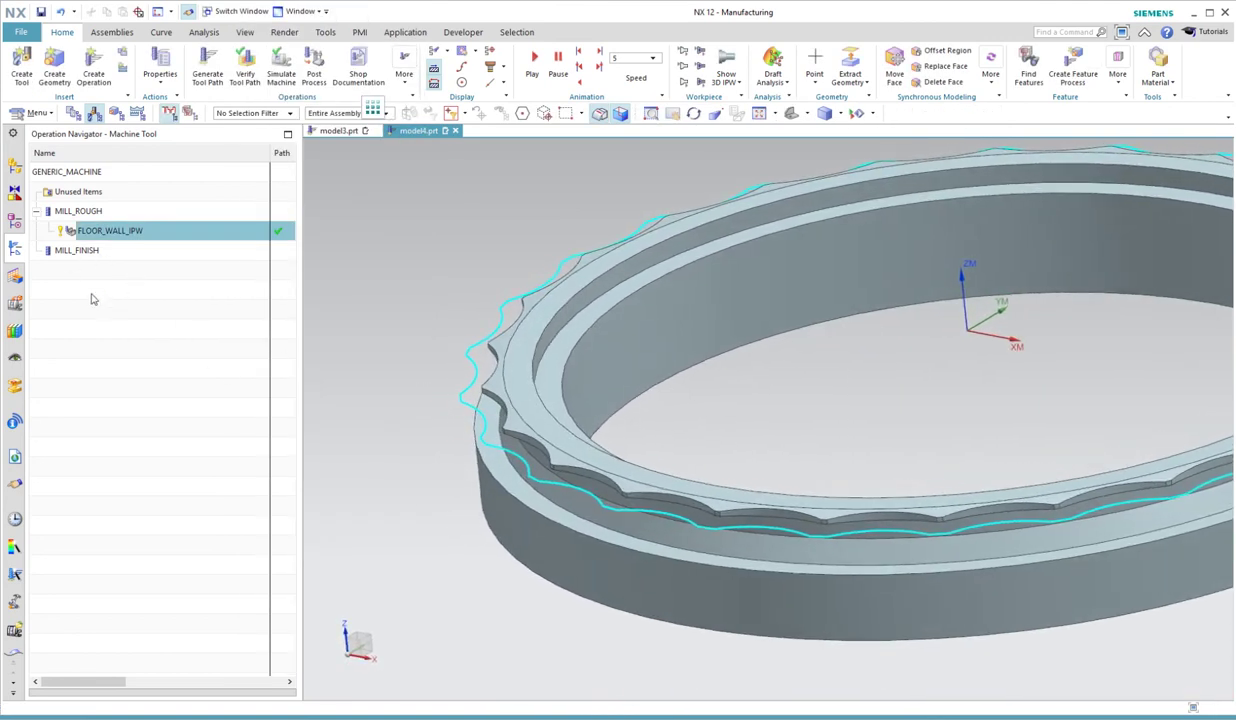
Copy the FLOOR_WALL_IPW operation and paste the copy inside the MILL_FINISH tool
{"action": "right_click", "coordinate": [105, 235]}
{"action": "left_click", "coordinate": [148, 283]}
{"action": "left_click", "coordinate": [78, 251]}
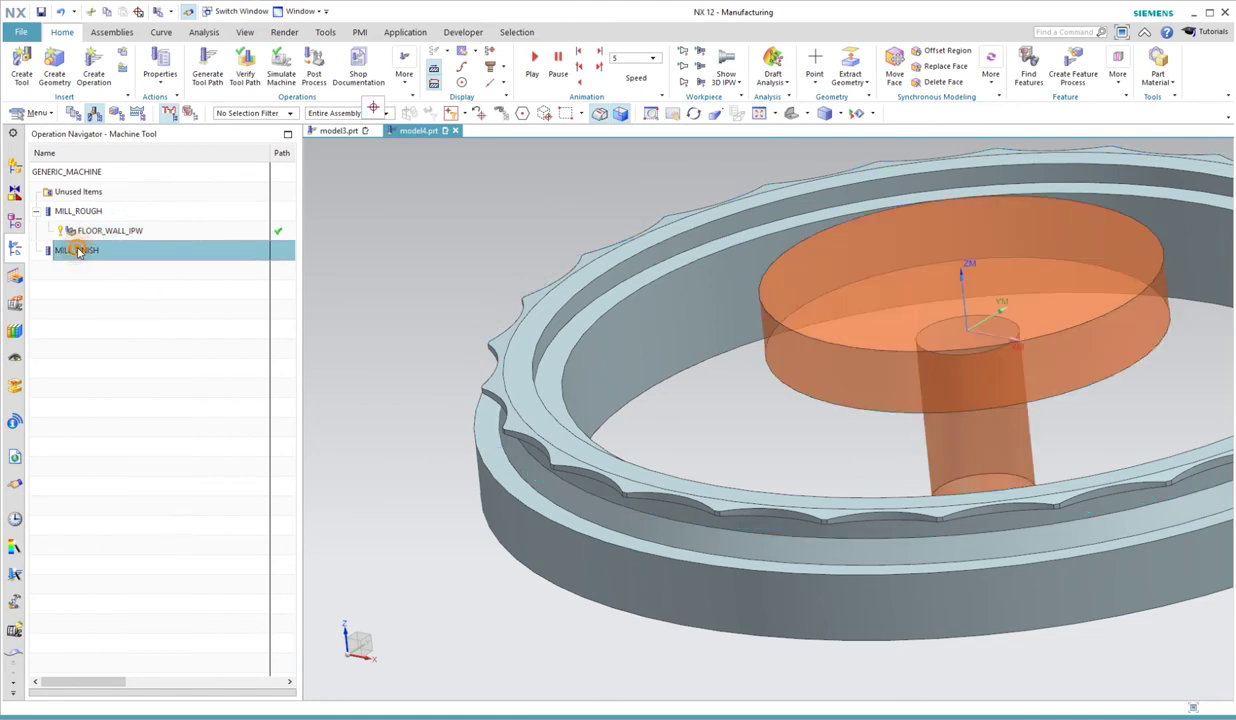
{"action": "right_click", "coordinate": [78, 251]}
{"action": "left_click", "coordinate": [123, 344]}
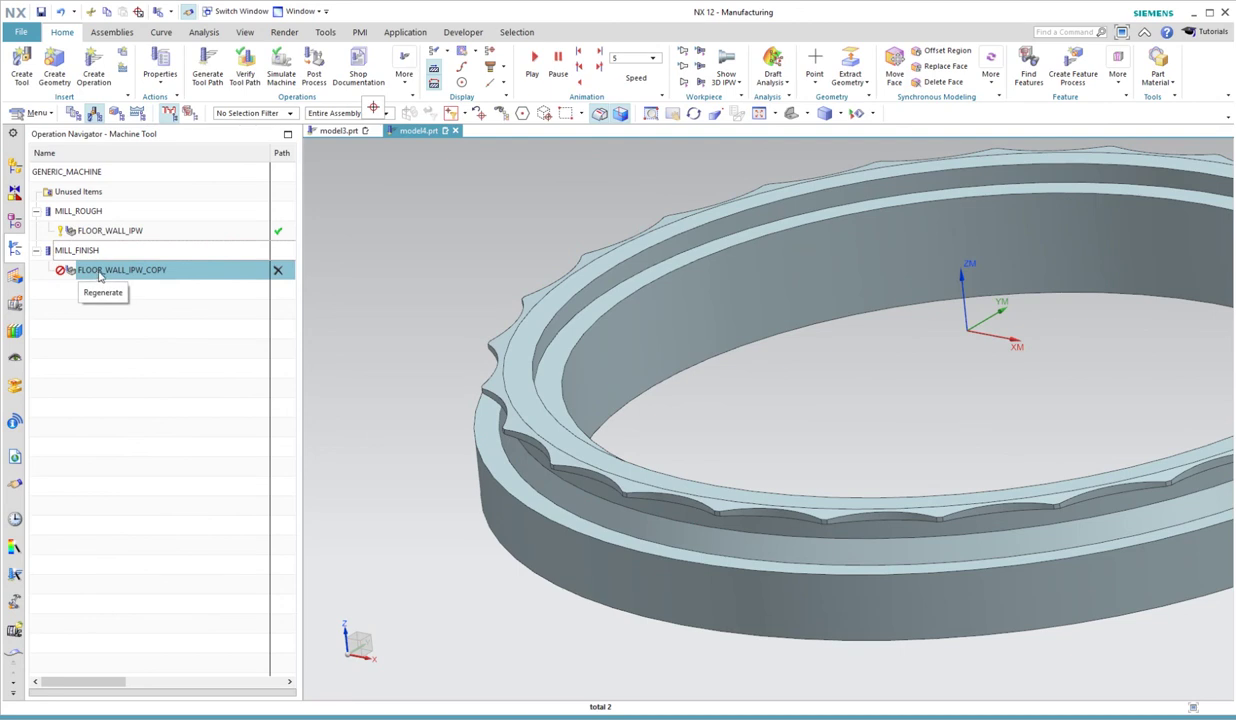
Rename the copied operation under MILL_FINISH as FLOOR_WALL_FINISH
{"action": "left_click", "coordinate": [135, 268]}
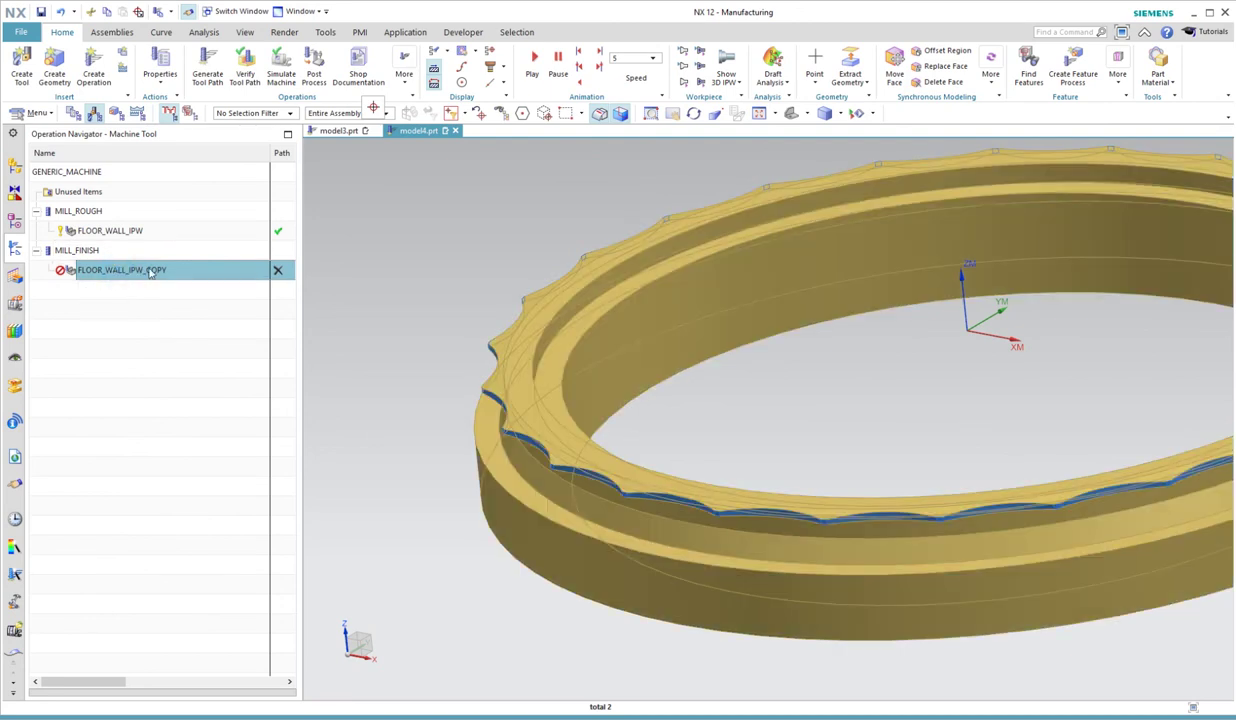
{"action": "left_click", "coordinate": [165, 268]}
{"action": "left_click_drag", "start_coordinate": [174, 269], "coordinate": [132, 268]}
{"action": "type", "text": "finish"}
{"action": "key", "text": "Return"}
Edit FLOOR_WALL_FINISH to set its wall stock to 0 and accept the cutting parameters
{"action": "double_click", "coordinate": [114, 271]}
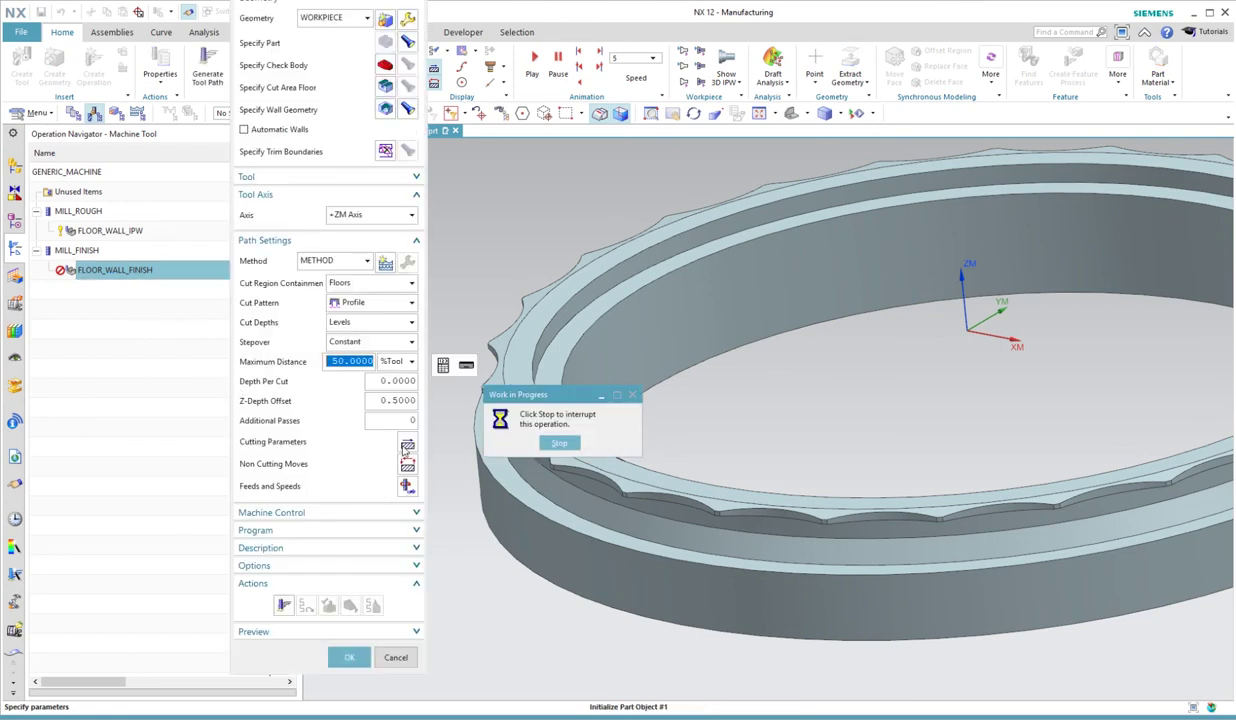
{"action": "left_click", "coordinate": [407, 446]}
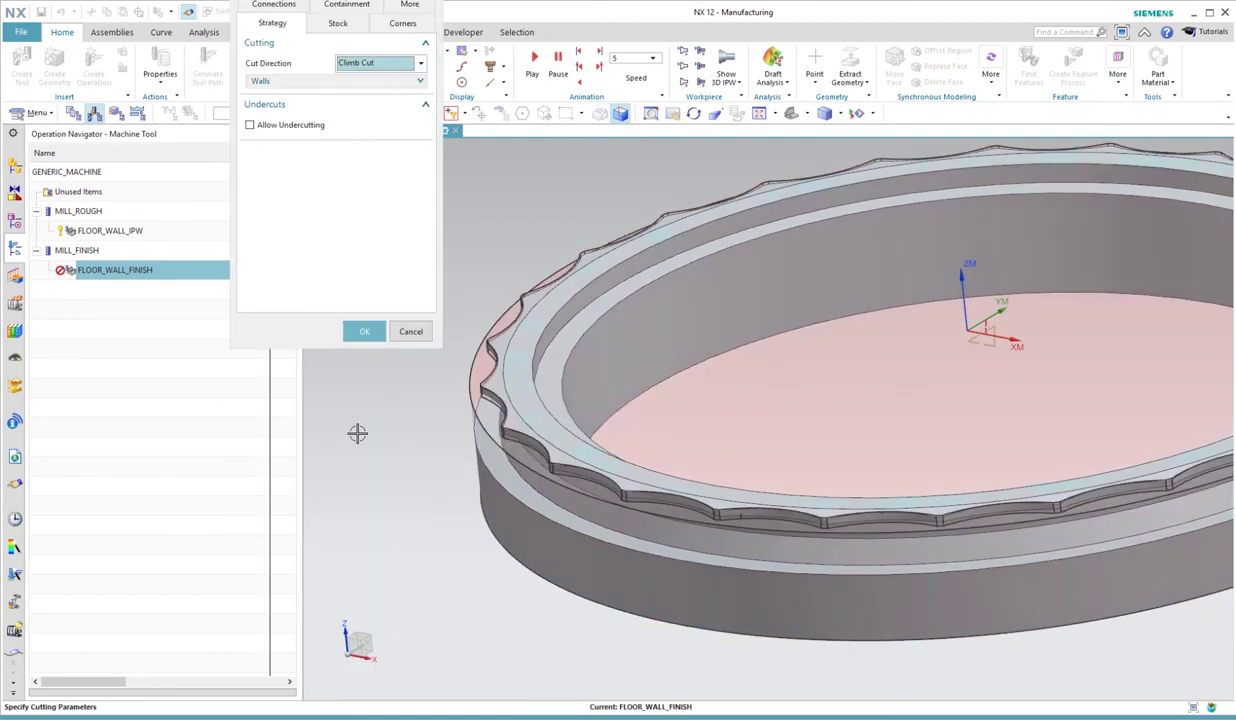
{"action": "left_click", "coordinate": [341, 22]}
{"action": "left_click", "coordinate": [403, 82]}
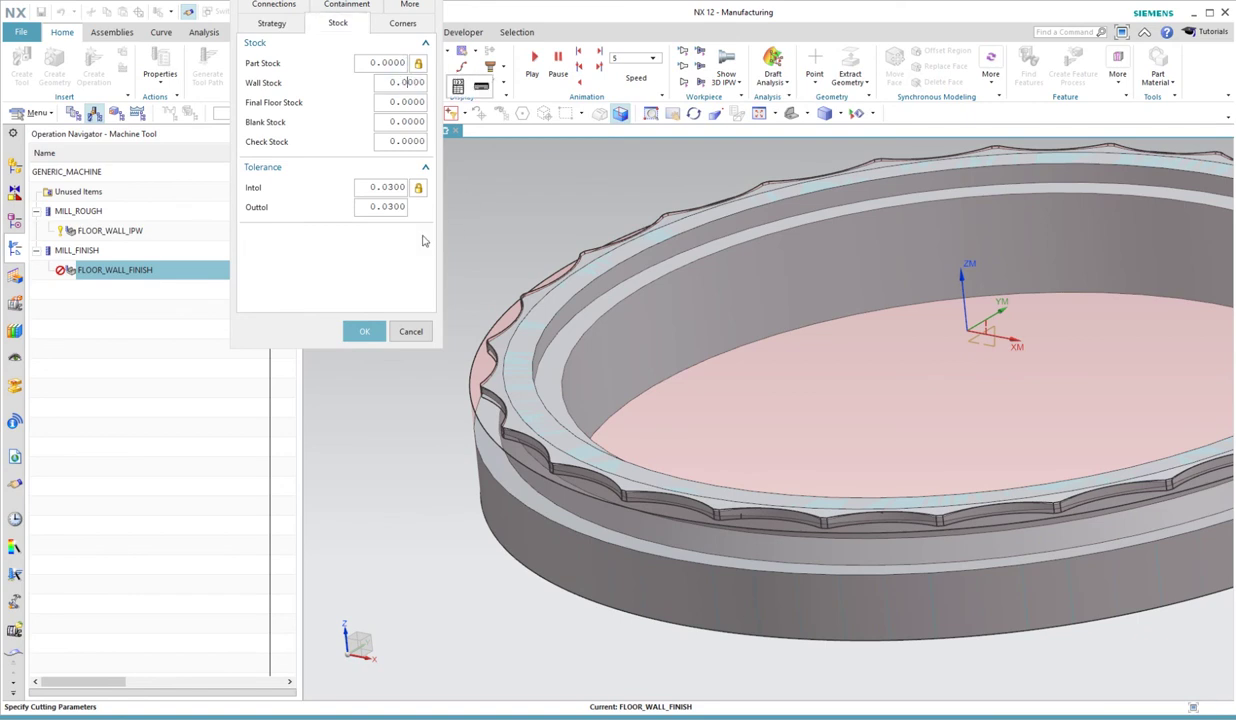
{"action": "left_click", "coordinate": [363, 331]}
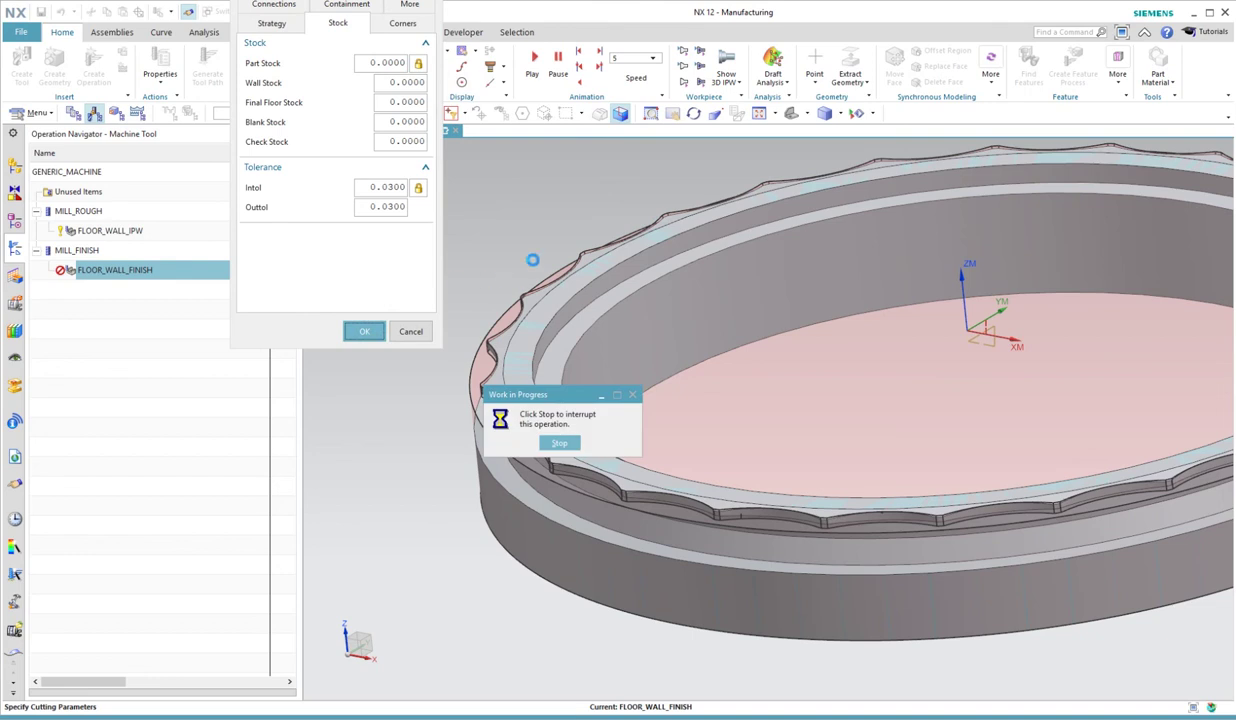
Examine the previewed cut region of FLOOR_WALL_FINISH and the stock left along the tooth walls up close
{"action": "scroll", "coordinate": [532, 260], "scroll_direction": "up", "scroll_amount": 5}
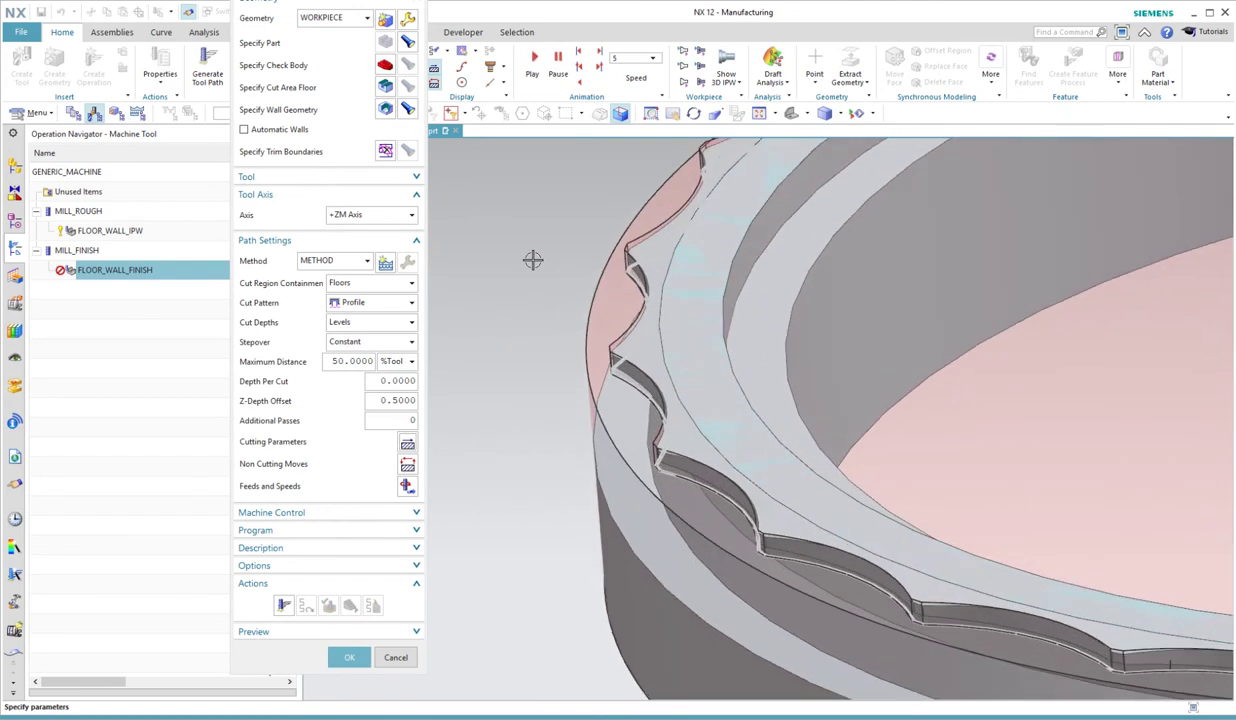
{"action": "middle_click_drag", "start_coordinate": [474, 525], "coordinate": [502, 333]}
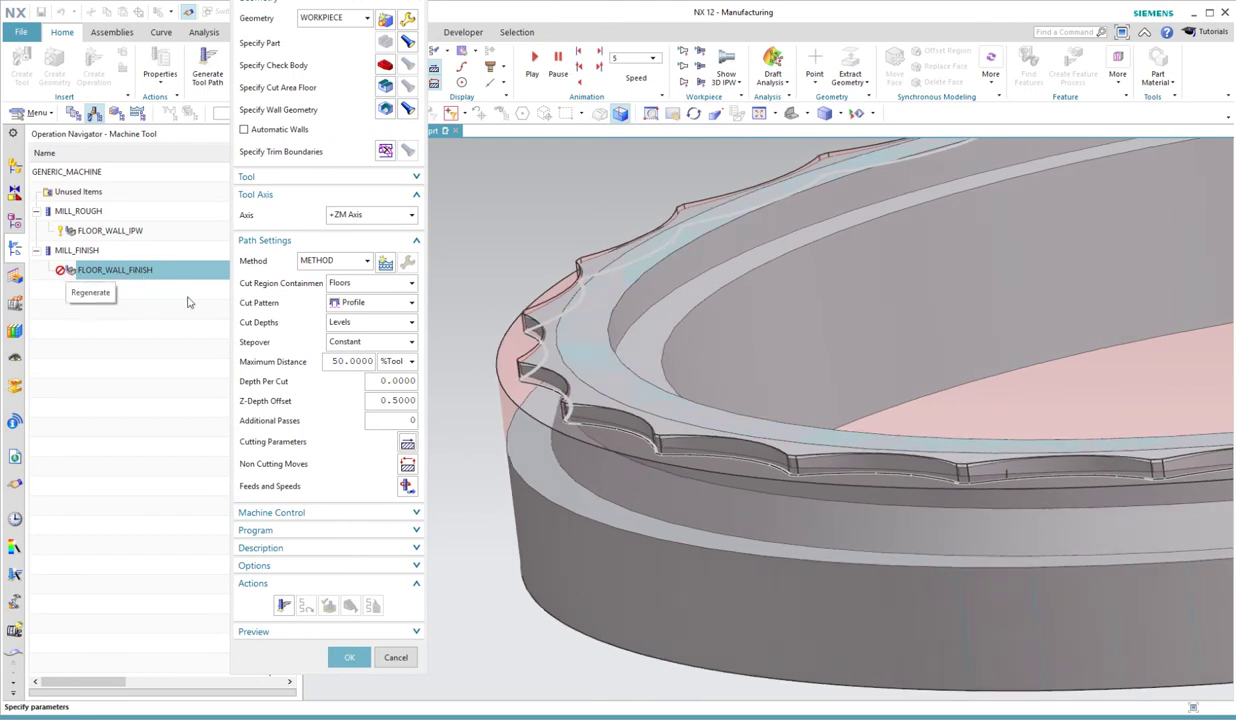
{"action": "middle_click_drag", "start_coordinate": [460, 326], "coordinate": [512, 340]}
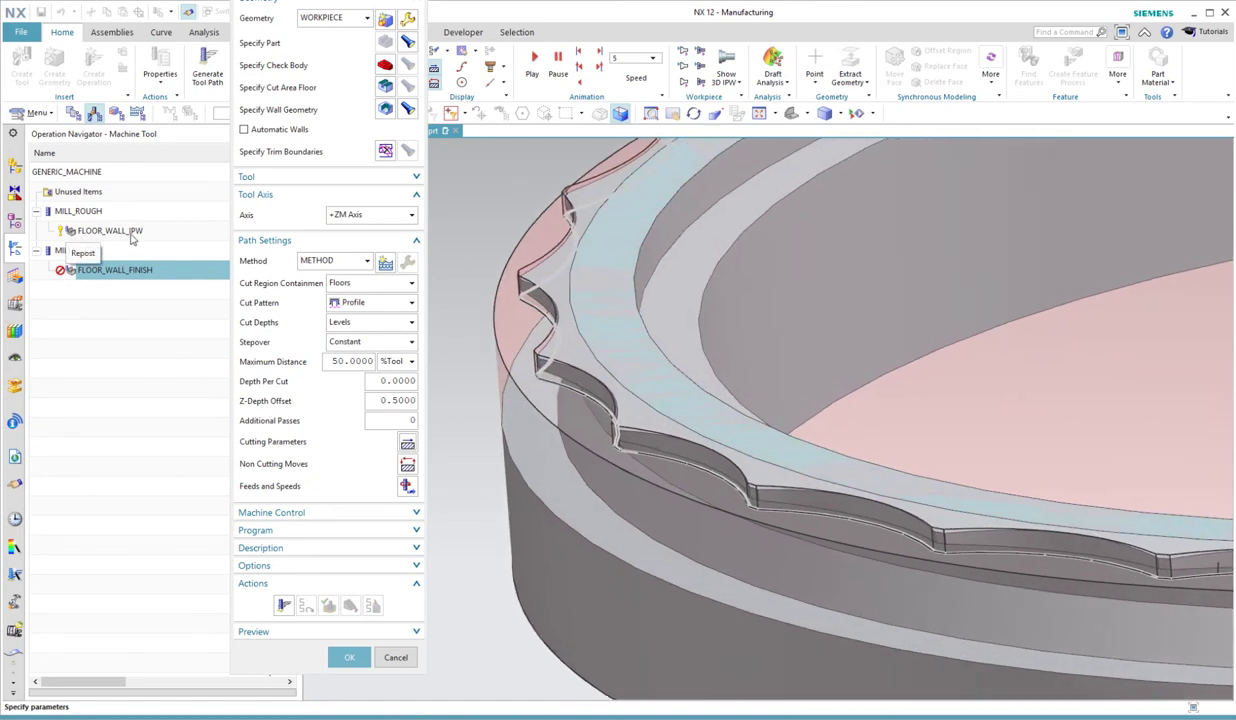
{"action": "middle_click_drag", "start_coordinate": [522, 262], "coordinate": [465, 425]}
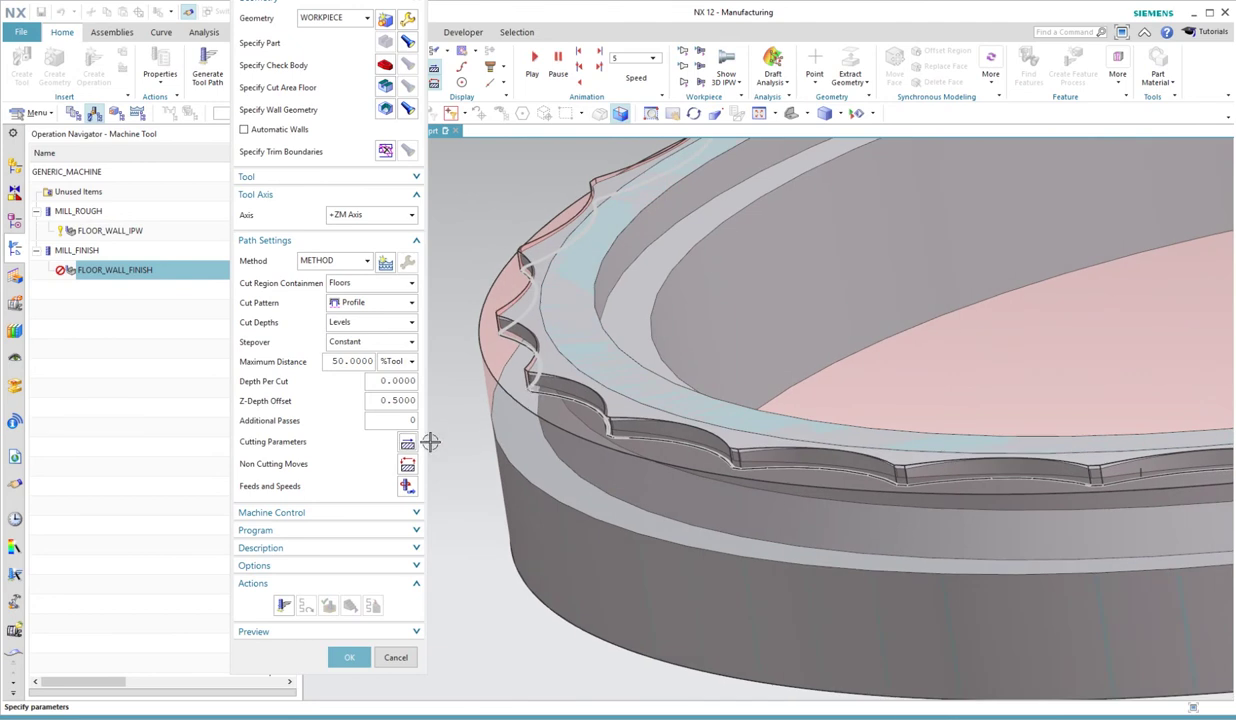
{"action": "scroll", "coordinate": [557, 433], "scroll_direction": "up", "scroll_amount": 10}
{"action": "scroll", "coordinate": [540, 460], "scroll_direction": "up", "scroll_amount": 5}
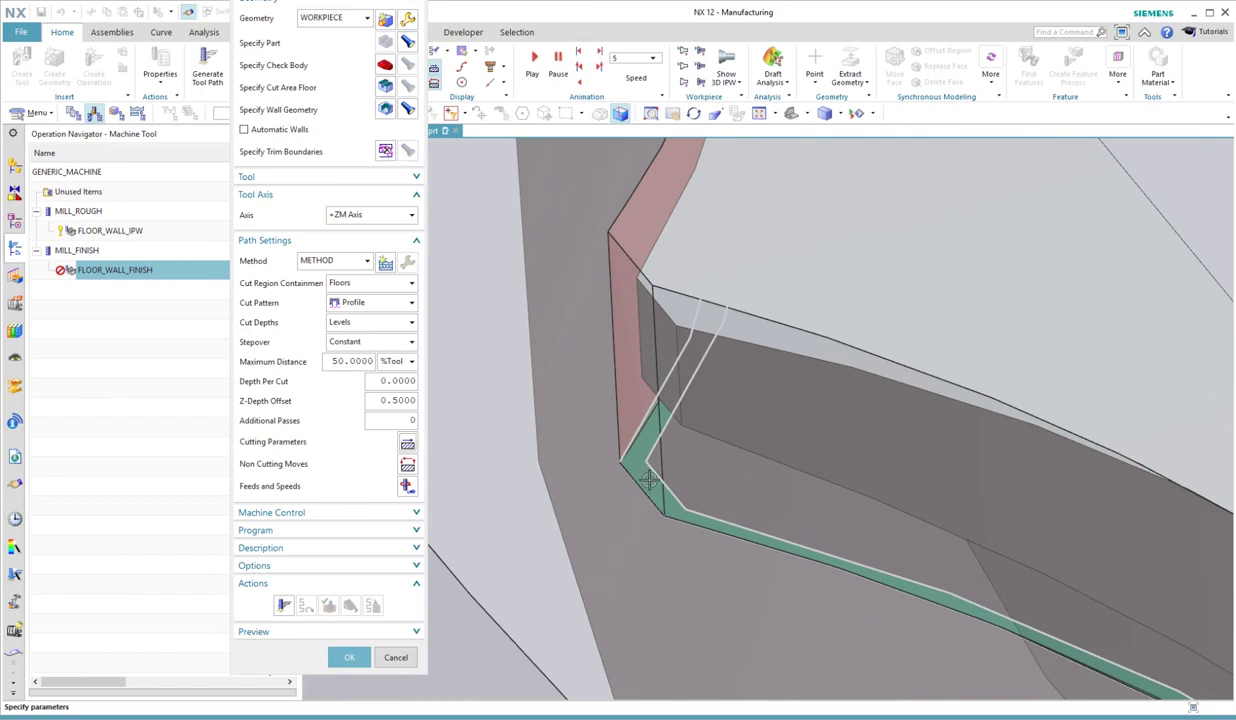
{"action": "scroll", "coordinate": [649, 479], "scroll_direction": "down", "scroll_amount": 1}
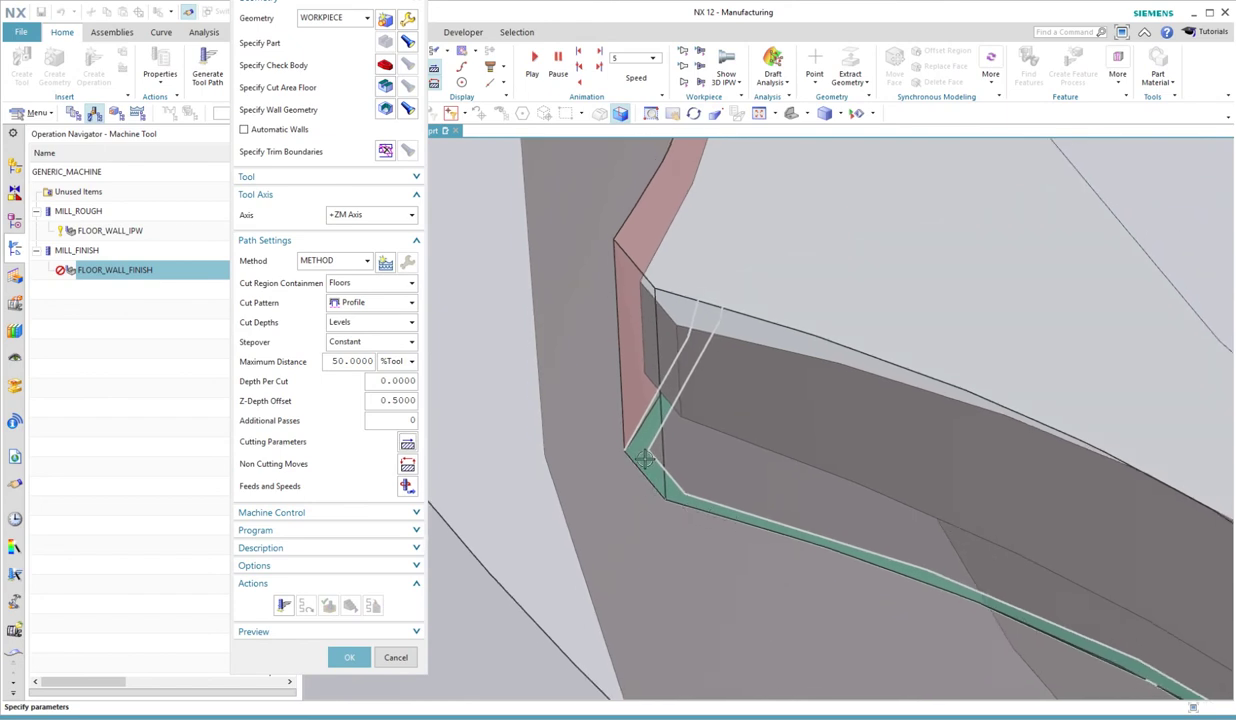
{"action": "scroll", "coordinate": [640, 462], "scroll_direction": "down", "scroll_amount": 6}
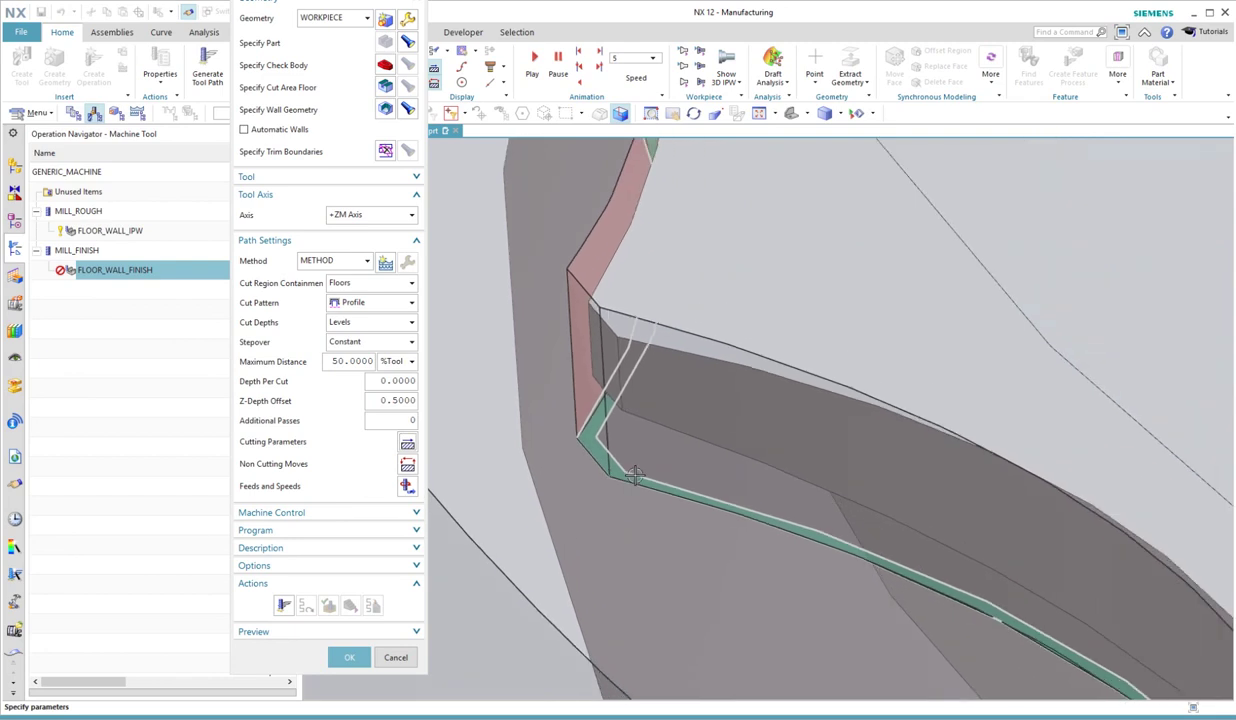
Generate the FLOOR_WALL_FINISH tool path and set the Cutcom Location in its non-cutting moves to All Finish Passes
{"action": "scroll", "coordinate": [622, 471], "scroll_direction": "down", "scroll_amount": 3}
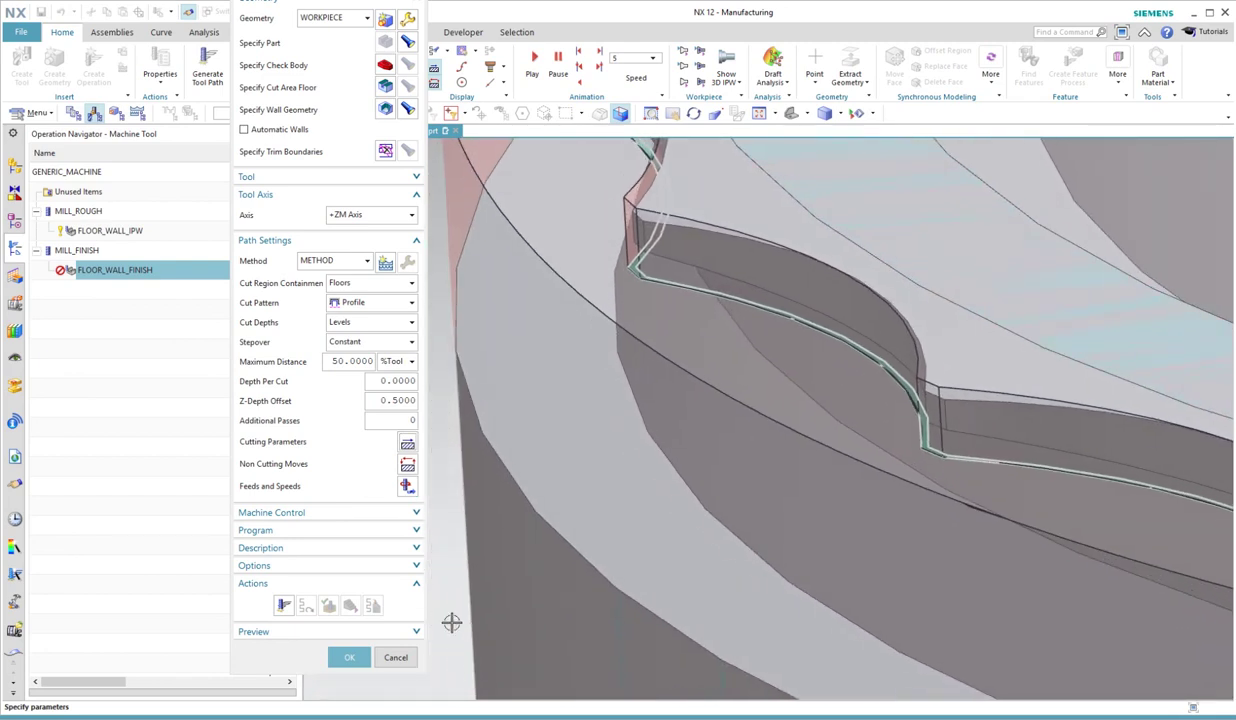
{"action": "left_click", "coordinate": [284, 605]}
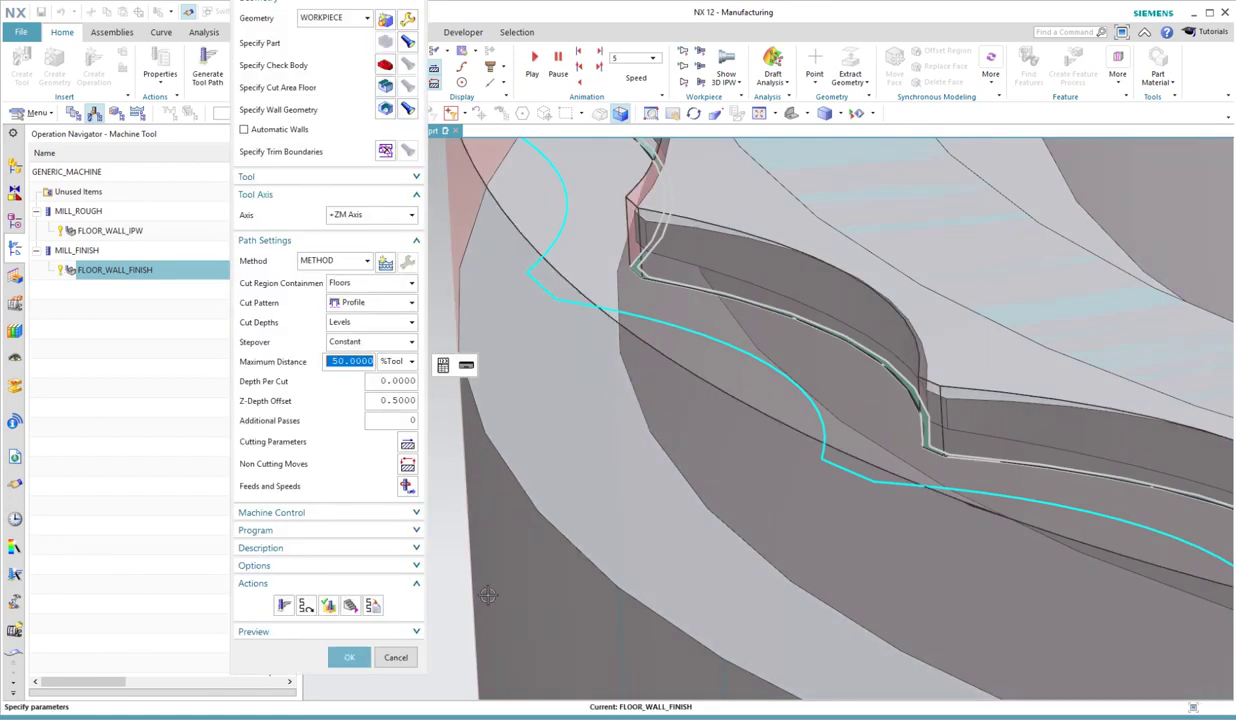
{"action": "left_click", "coordinate": [406, 469]}
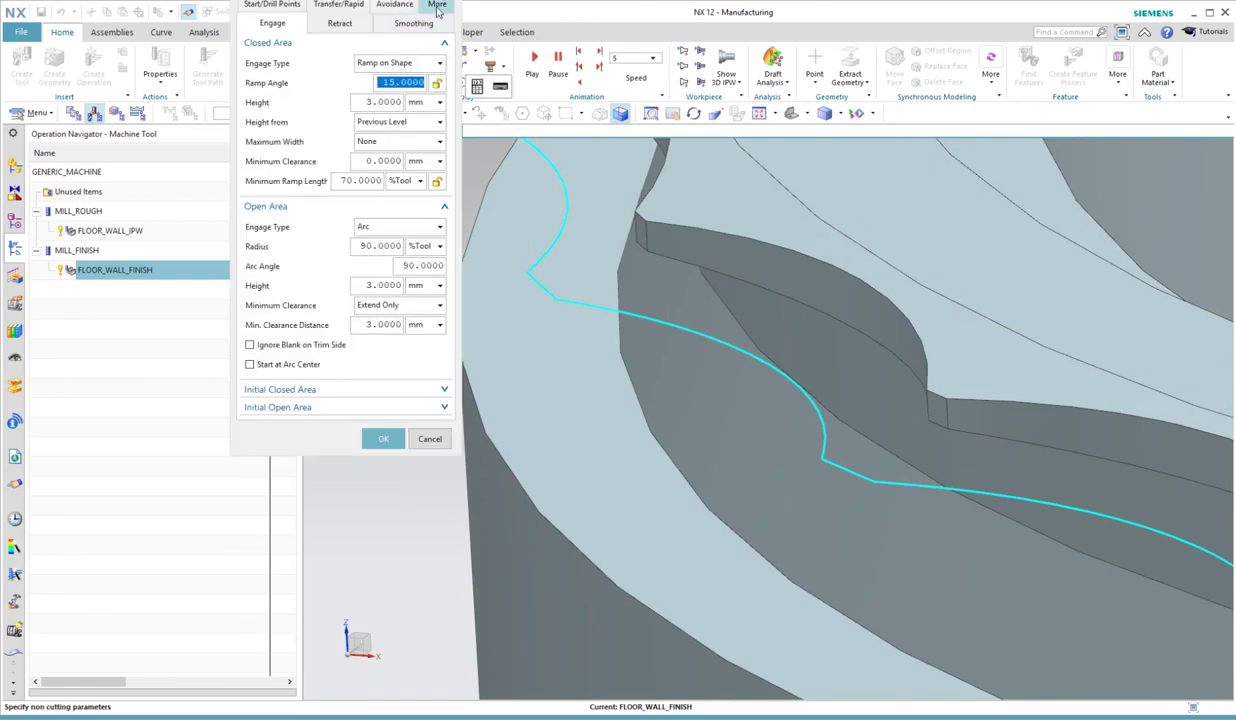
{"action": "left_click", "coordinate": [434, 5]}
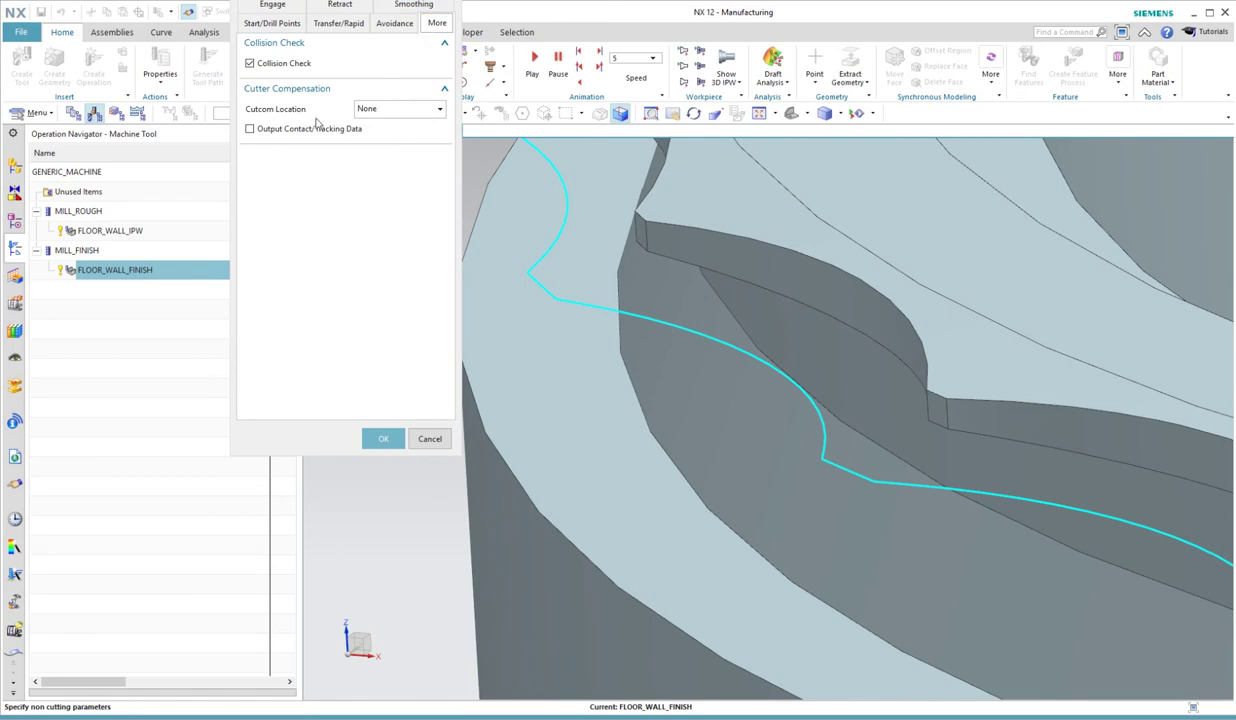
{"action": "left_click", "coordinate": [390, 108]}
{"action": "left_click", "coordinate": [400, 133]}
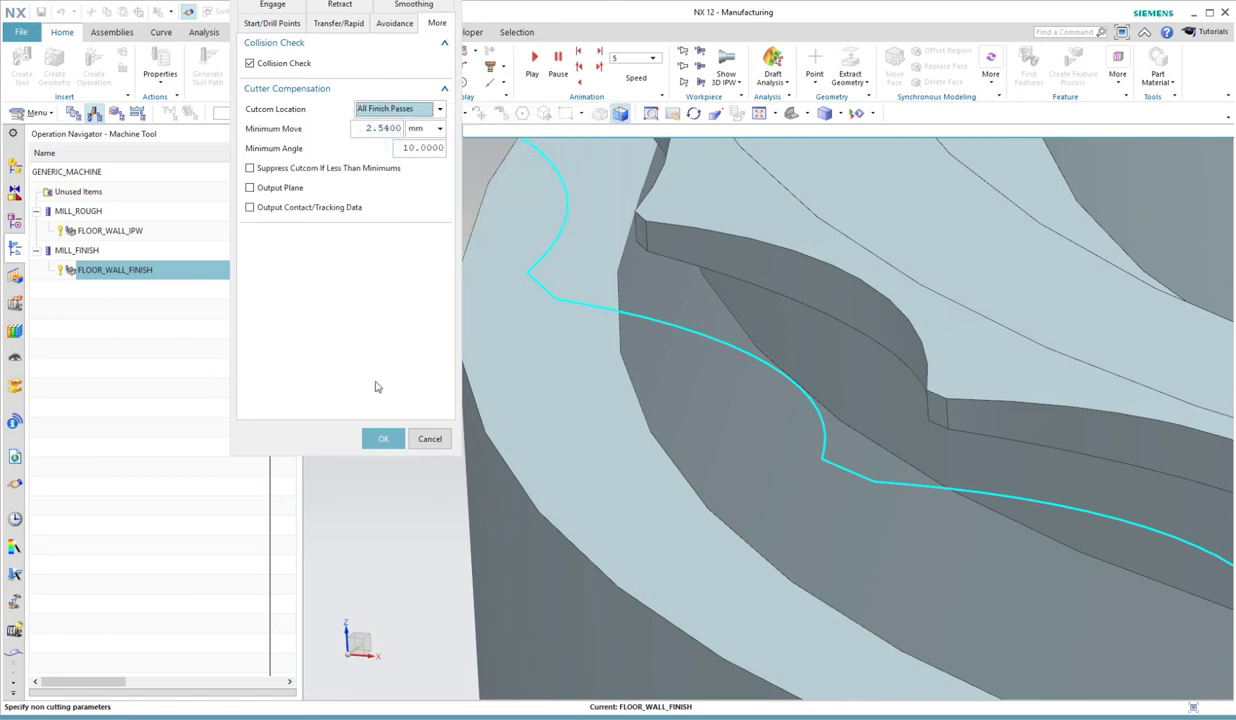
{"action": "left_click", "coordinate": [383, 439]}
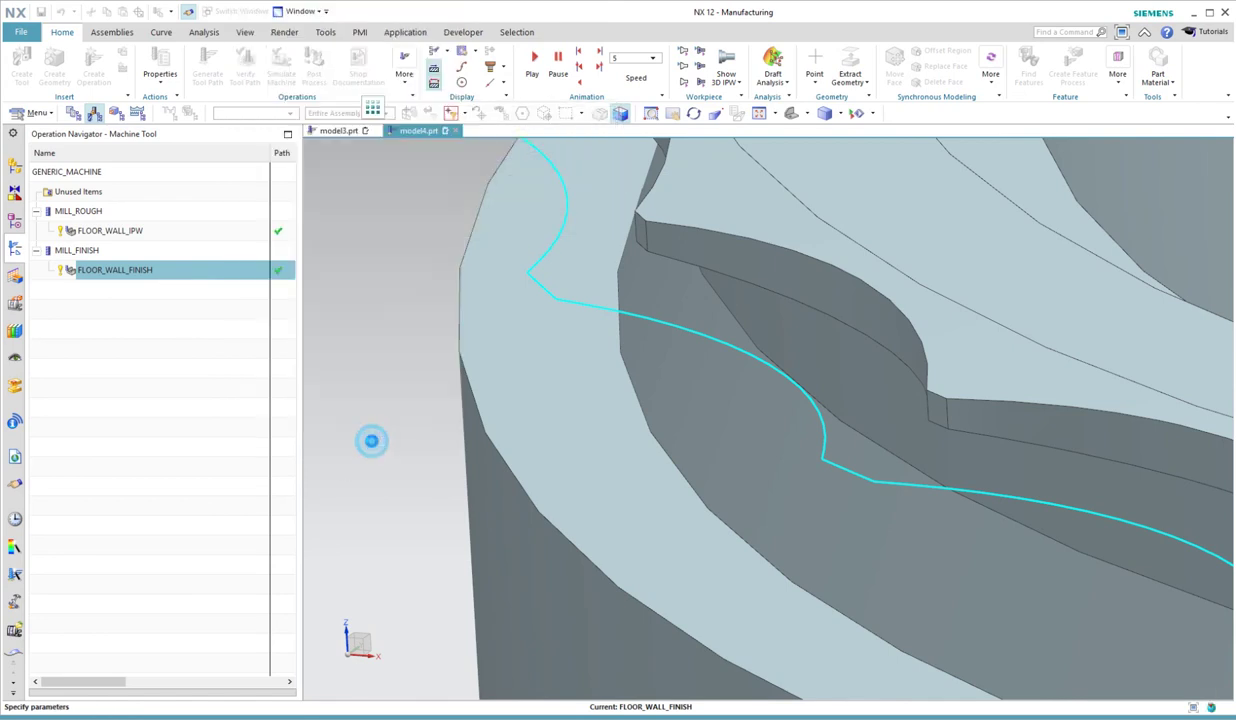
Regenerate the FLOOR_WALL_FINISH tool path with cutter compensation, check its engage and retract moves up close, and accept the operation
{"action": "left_click", "coordinate": [284, 605]}
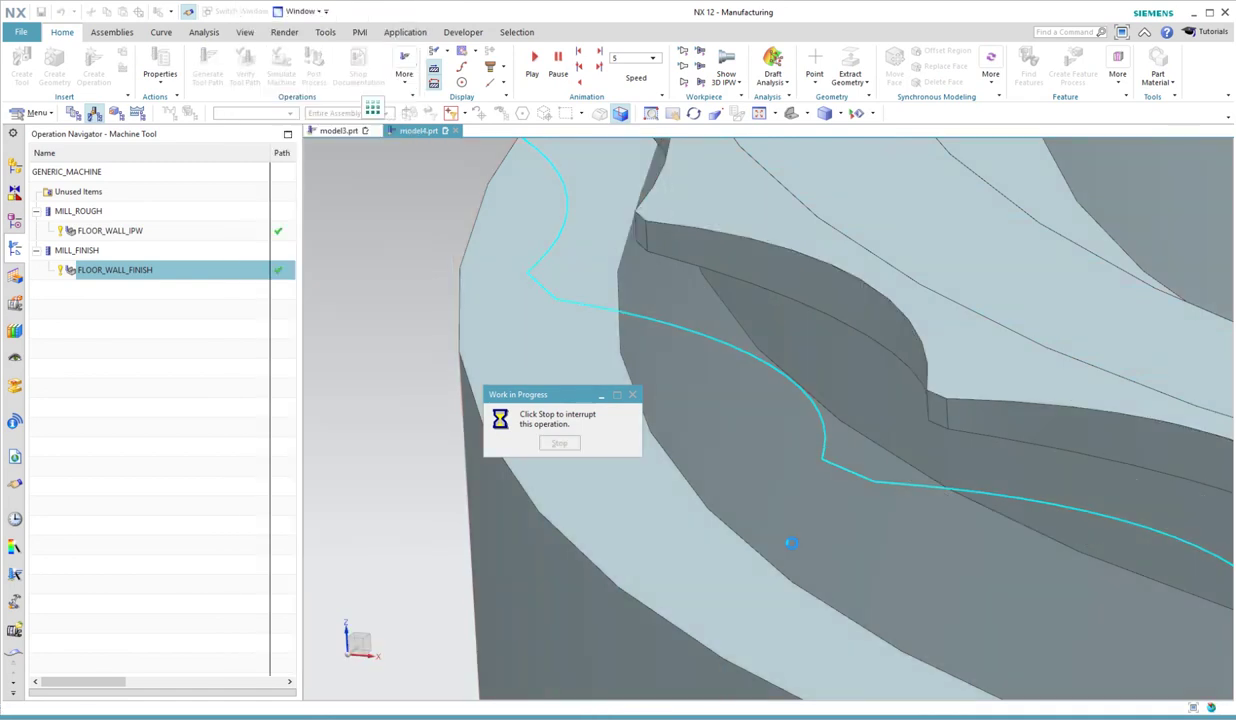
{"action": "scroll", "coordinate": [791, 543], "scroll_direction": "down", "scroll_amount": 10}
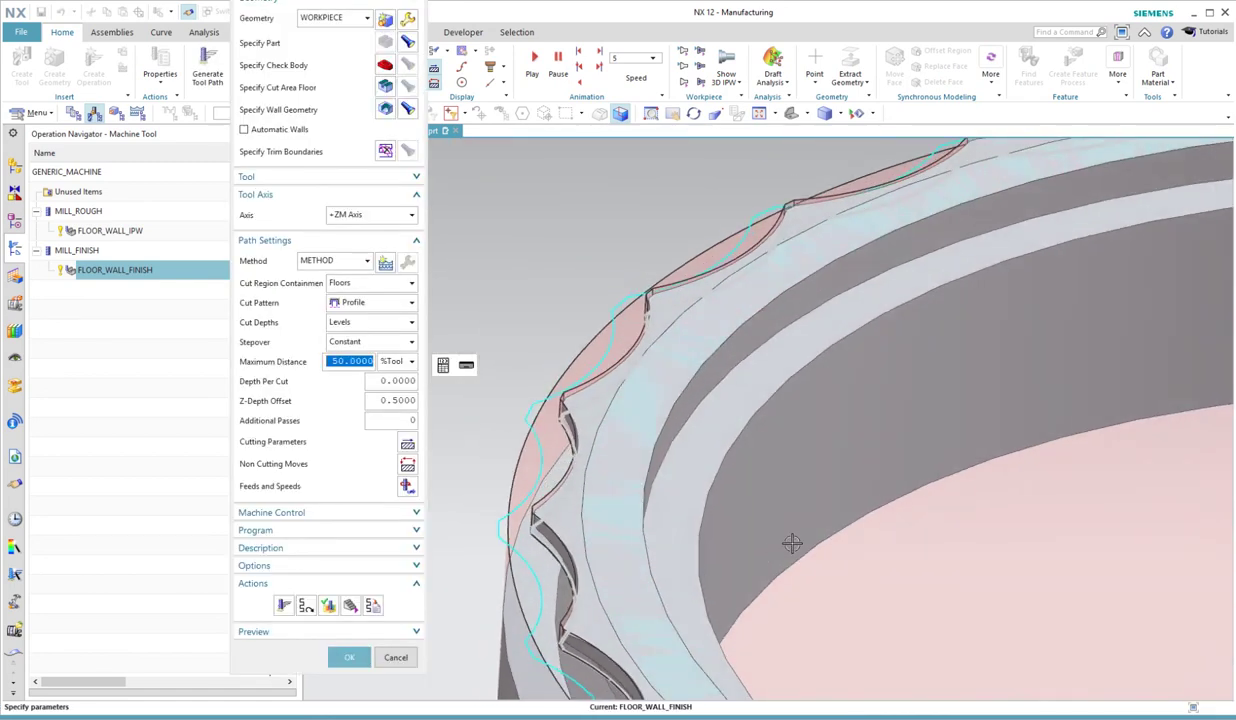
{"action": "scroll", "coordinate": [820, 232], "scroll_direction": "up", "scroll_amount": 8}
{"action": "scroll", "coordinate": [804, 229], "scroll_direction": "up", "scroll_amount": 2}
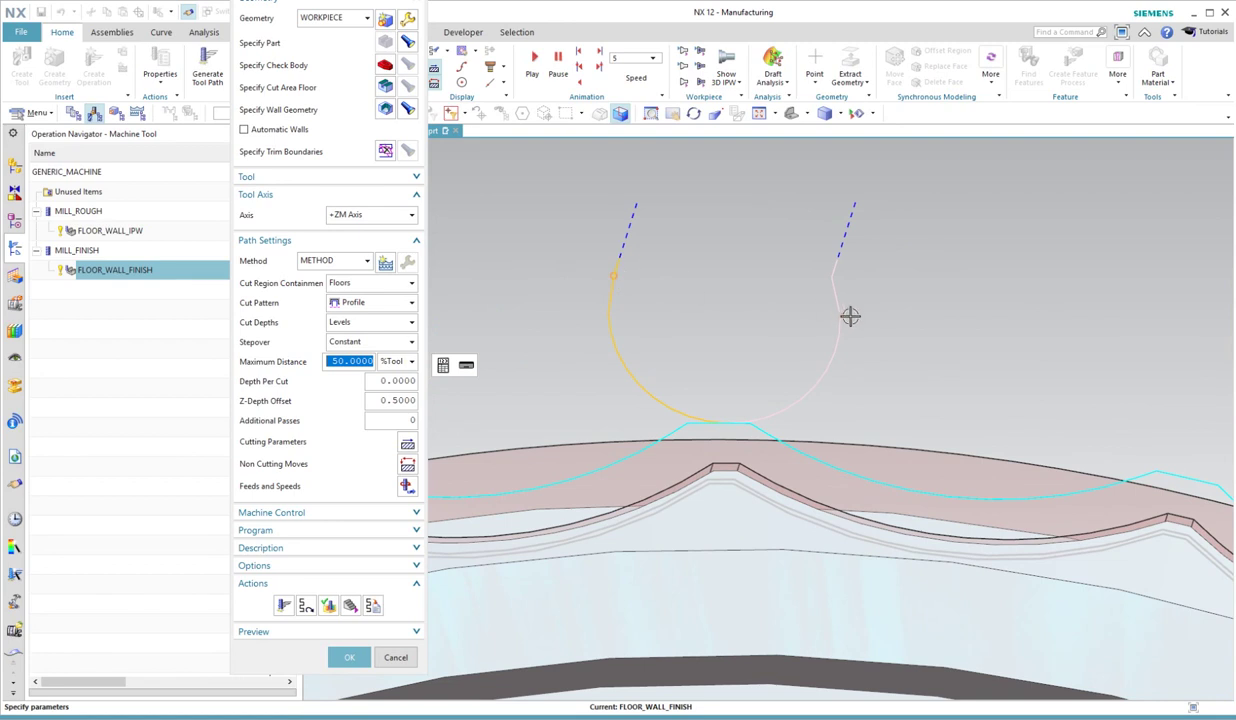
{"action": "scroll", "coordinate": [850, 316], "scroll_direction": "down", "scroll_amount": 5}
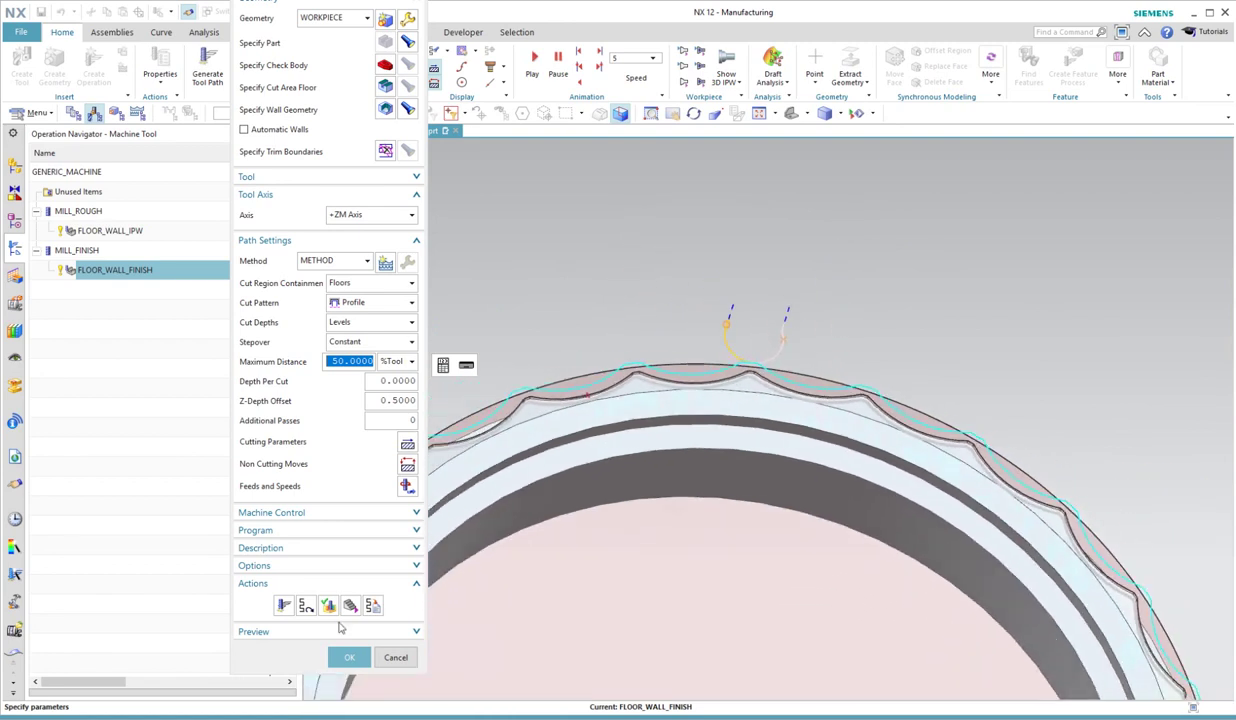
{"action": "left_click", "coordinate": [349, 658]}
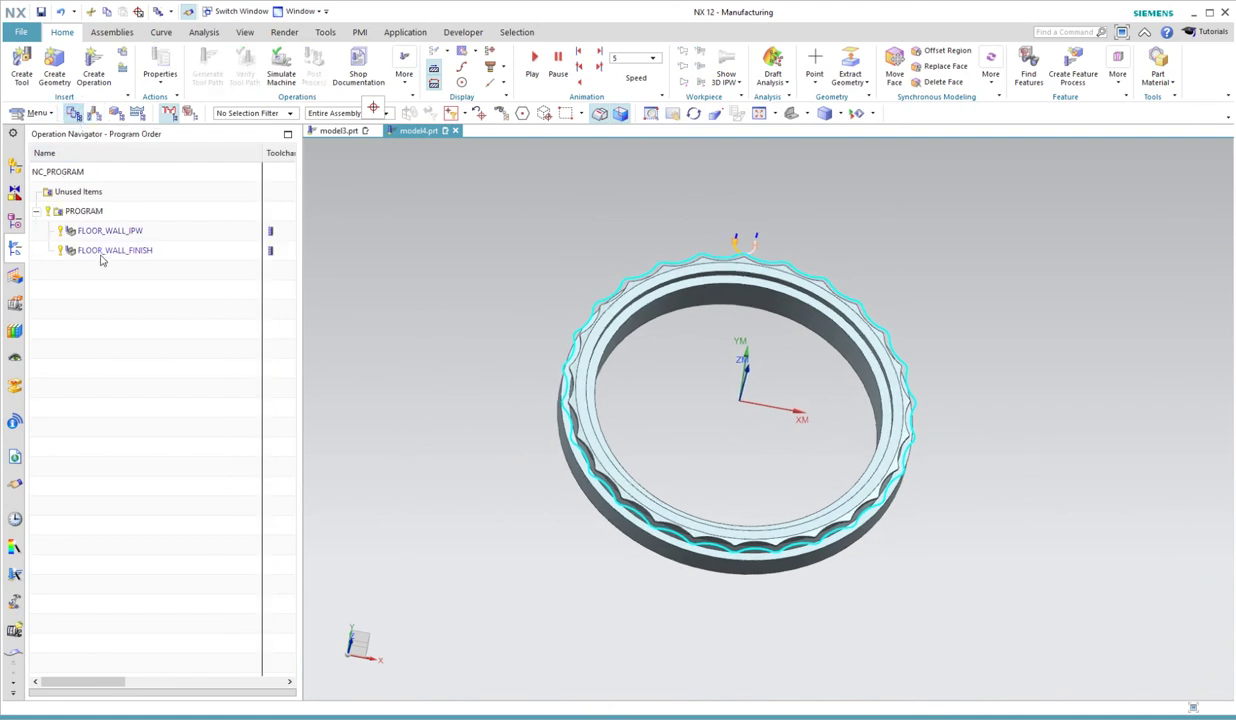
Verify the tool paths of the whole PROGRAM group with 3D Dynamic material removal, pausing the simulation during the finishing pass
{"action": "left_click", "coordinate": [84, 213]}
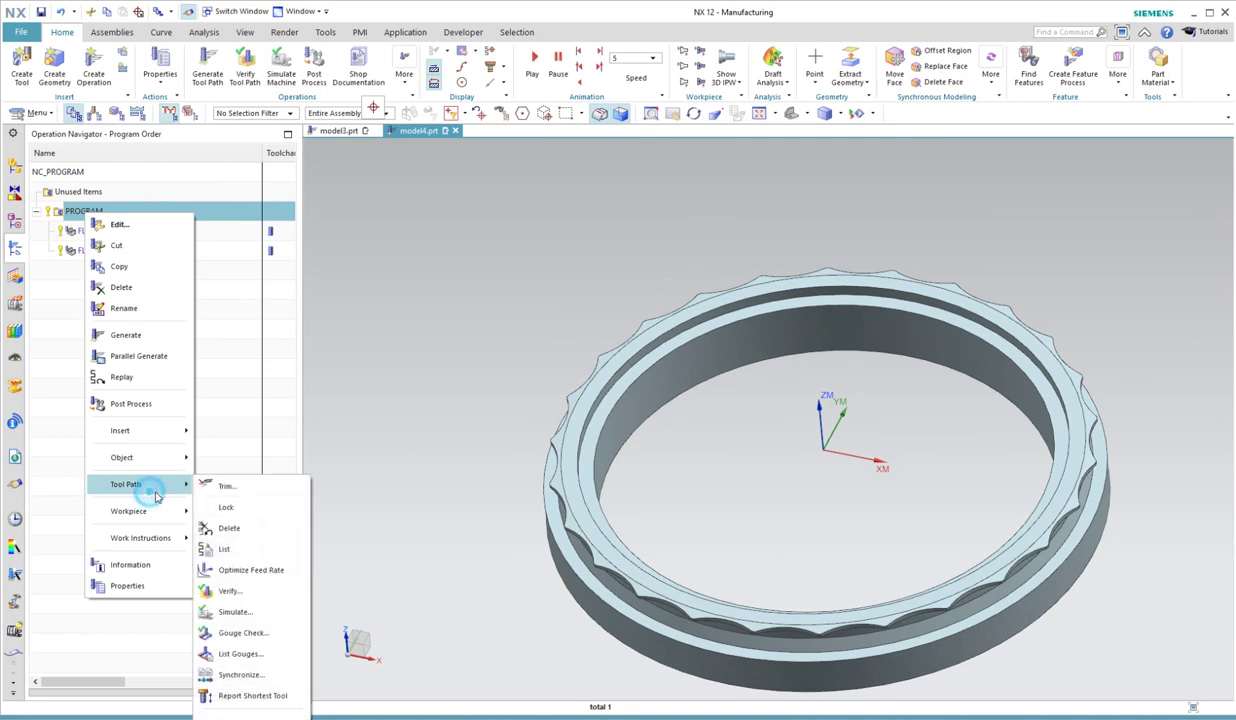
{"action": "left_click", "coordinate": [215, 592]}
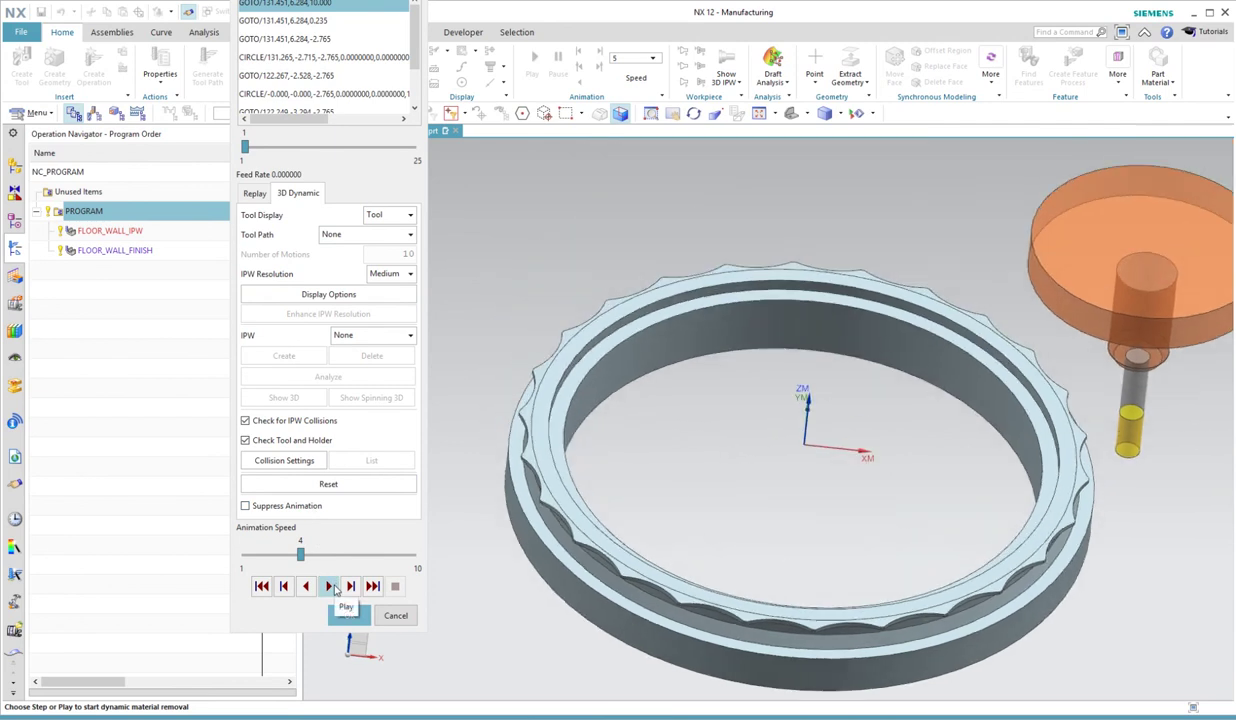
{"action": "left_click", "coordinate": [333, 587]}
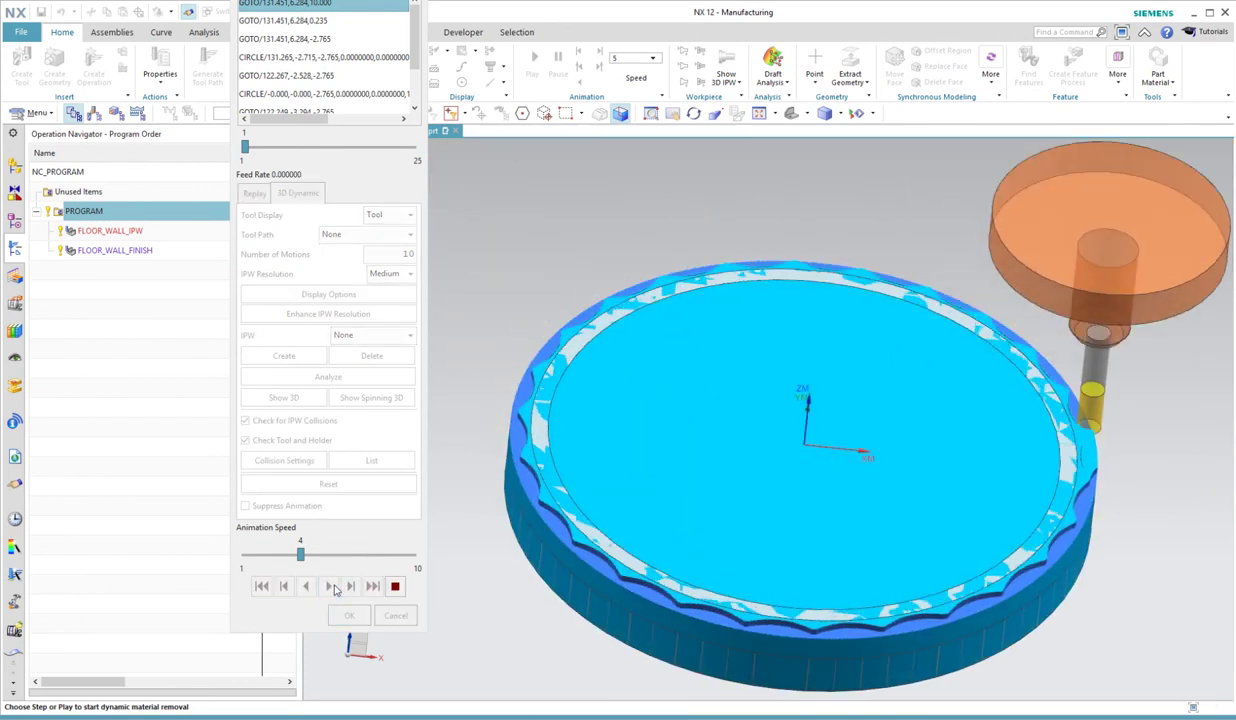
{"action": "left_click", "coordinate": [394, 587]}
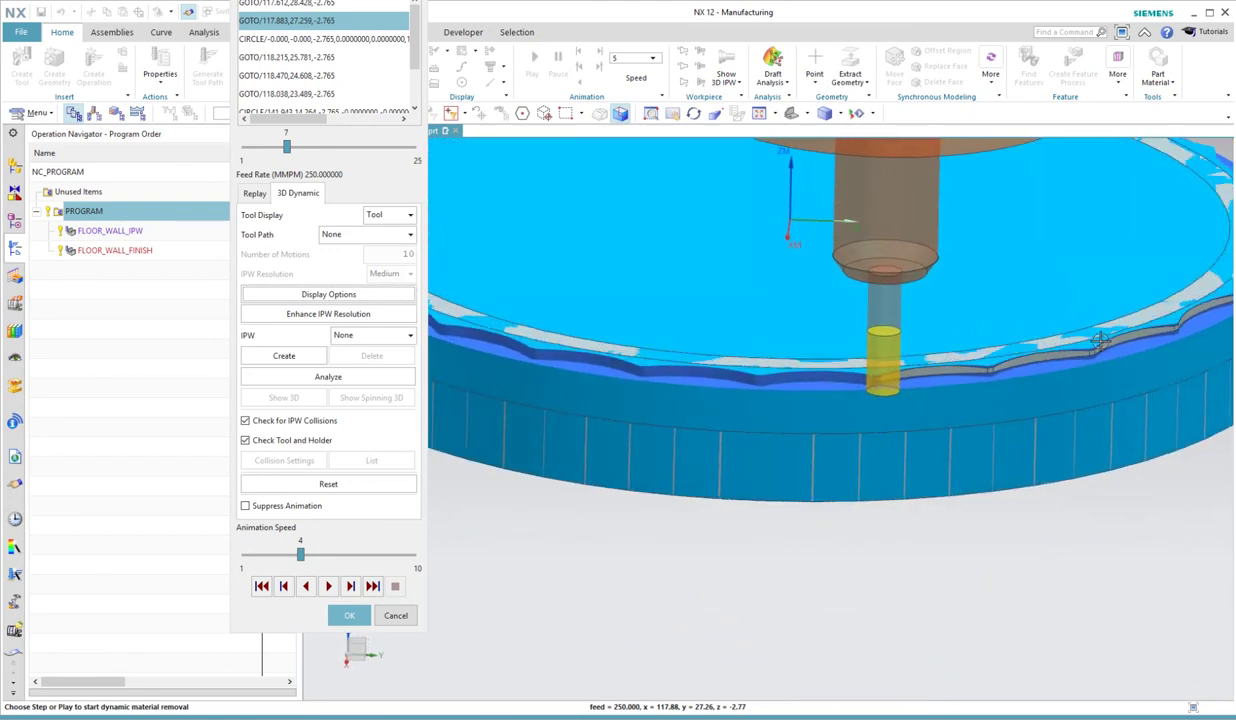
Inspect the partly finished tooth walls up close, play the rest of the material removal simulation, and close the verification
{"action": "middle_click_drag", "start_coordinate": [1046, 365], "coordinate": [891, 419]}
{"action": "scroll", "coordinate": [731, 367], "scroll_direction": "up", "scroll_amount": 4}
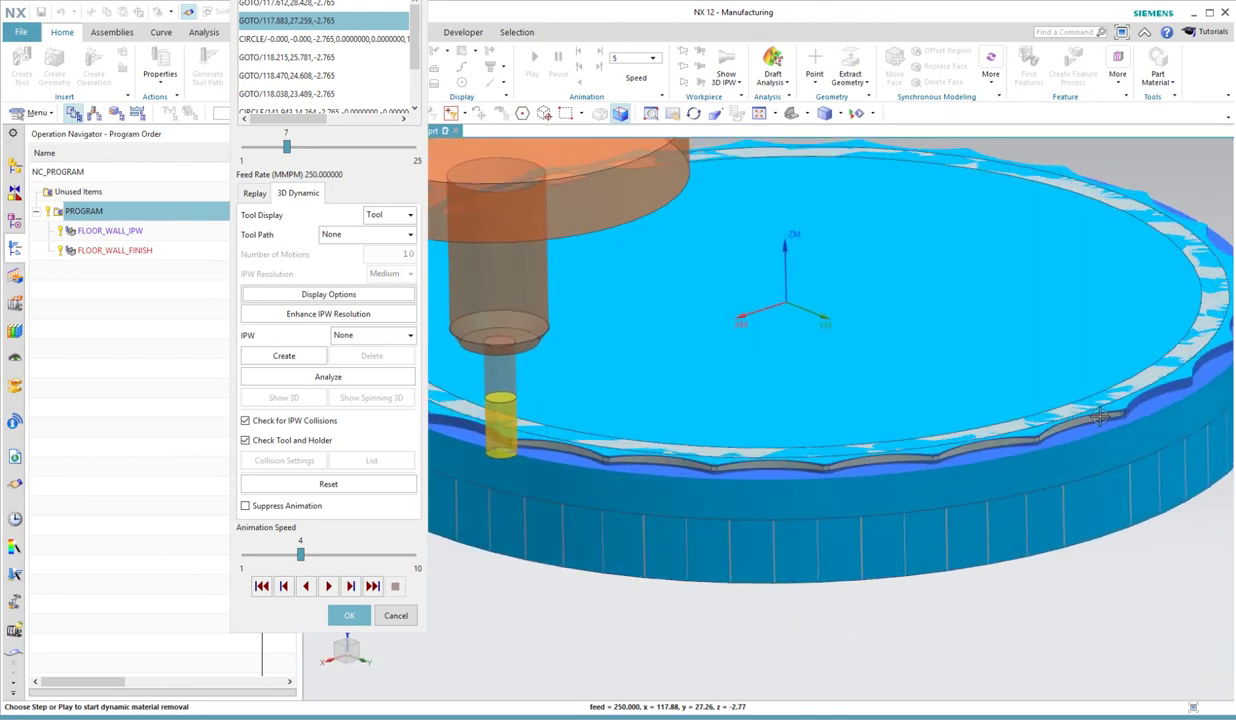
{"action": "scroll", "coordinate": [890, 458], "scroll_direction": "up", "scroll_amount": 2}
{"action": "scroll", "coordinate": [800, 448], "scroll_direction": "down", "scroll_amount": 3}
{"action": "left_click", "coordinate": [329, 587]}
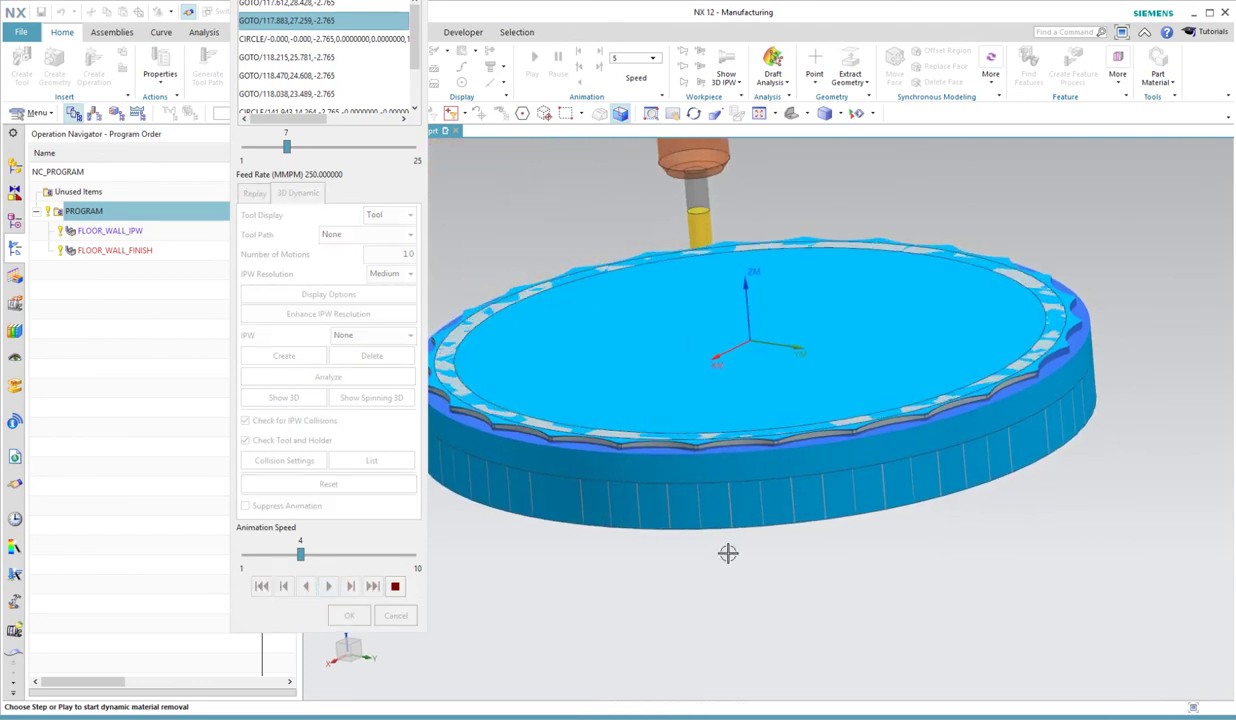
{"action": "middle_click_drag", "start_coordinate": [705, 554], "coordinate": [703, 574]}
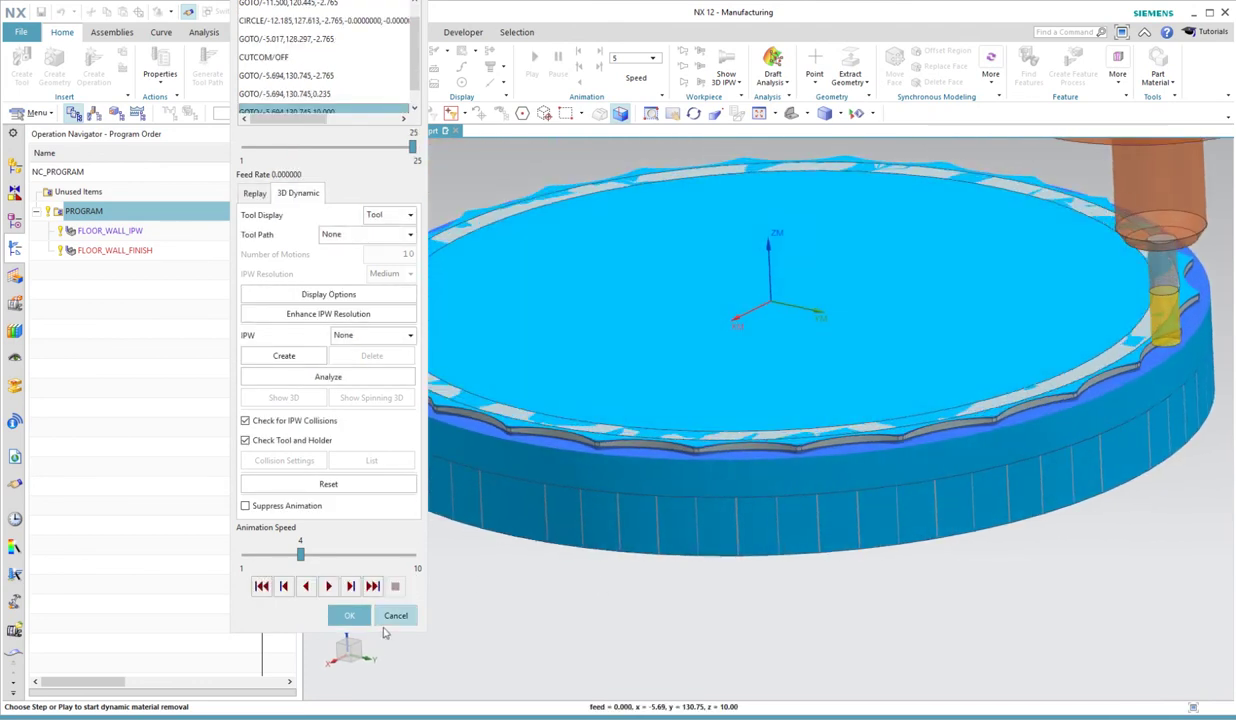
{"action": "left_click", "coordinate": [349, 617]}
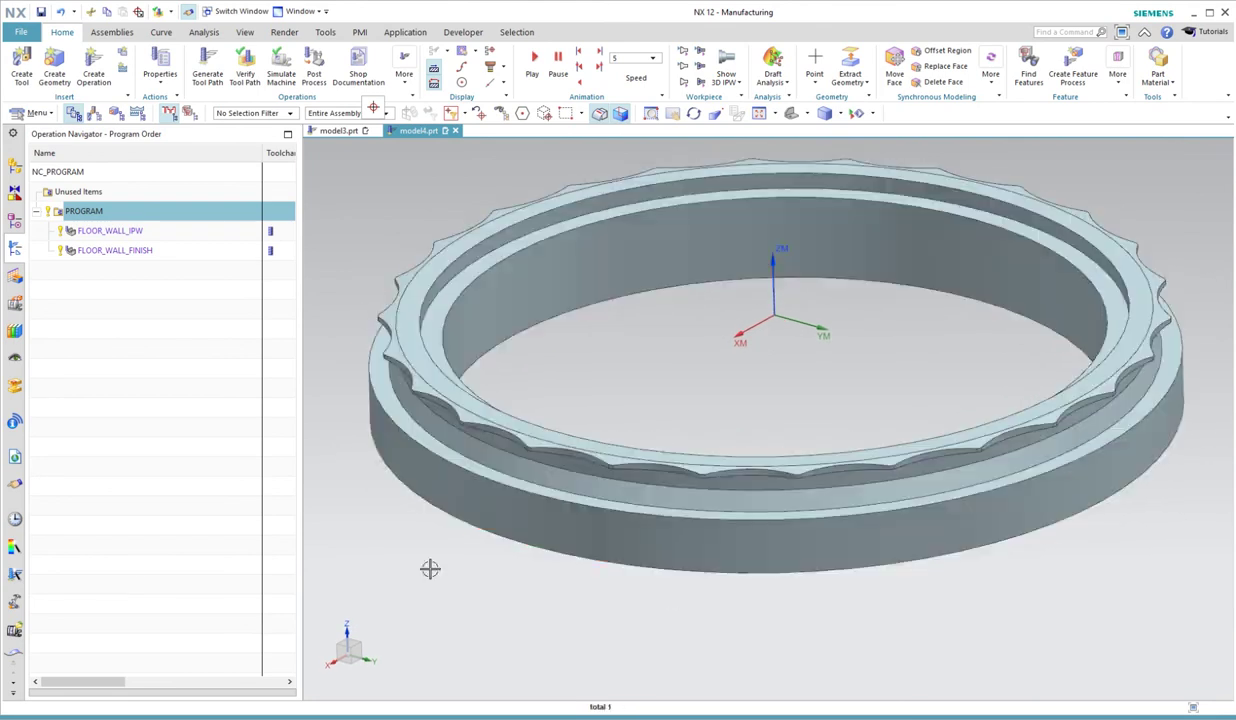